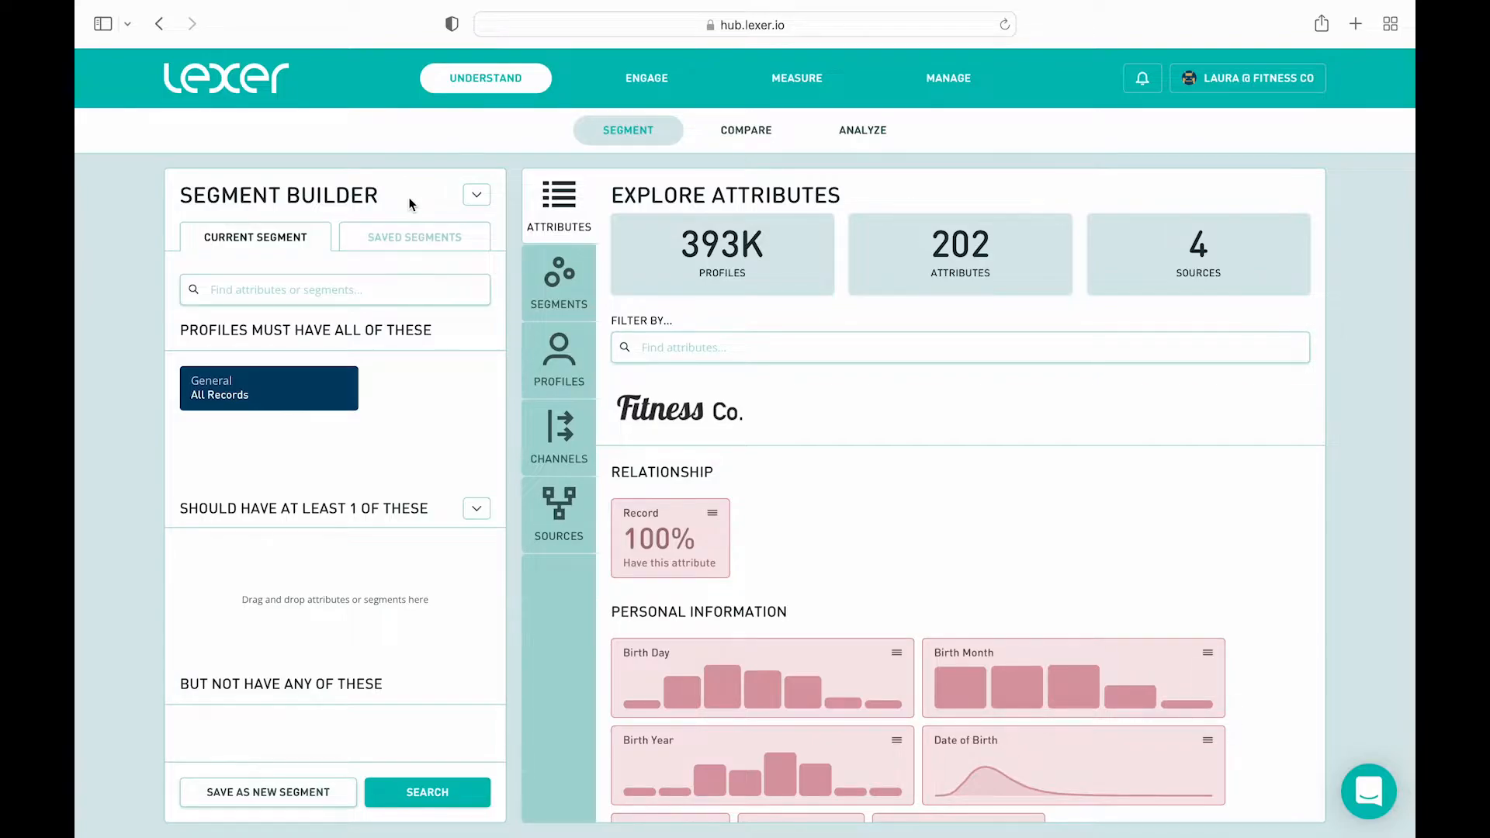
# Find the email attributes and add Klaviyo's Last Email Click and Last Email Open to the segment's must-have conditions
pyautogui.click(369, 289)
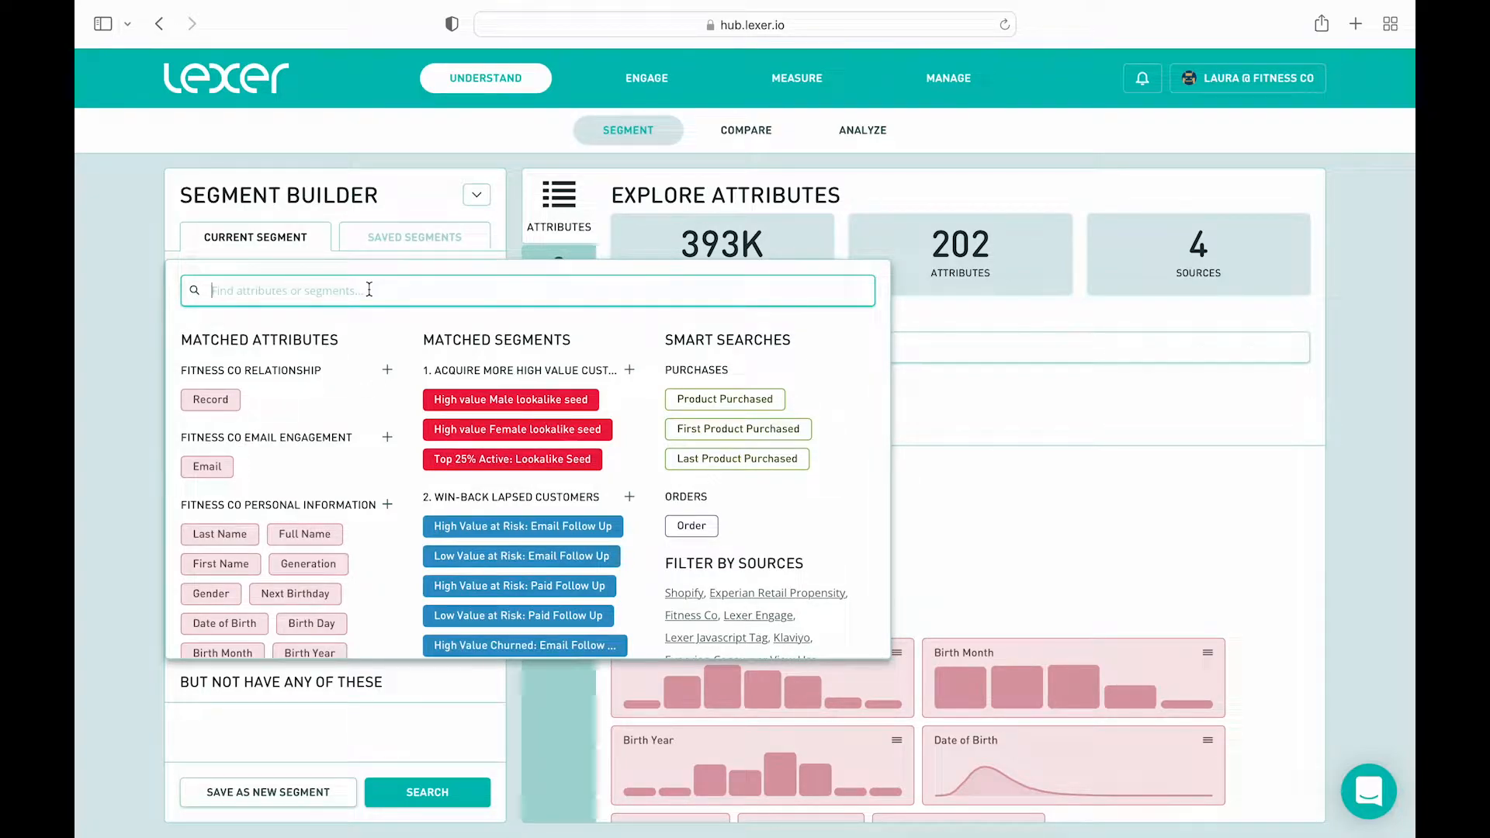
pyautogui.write('email')
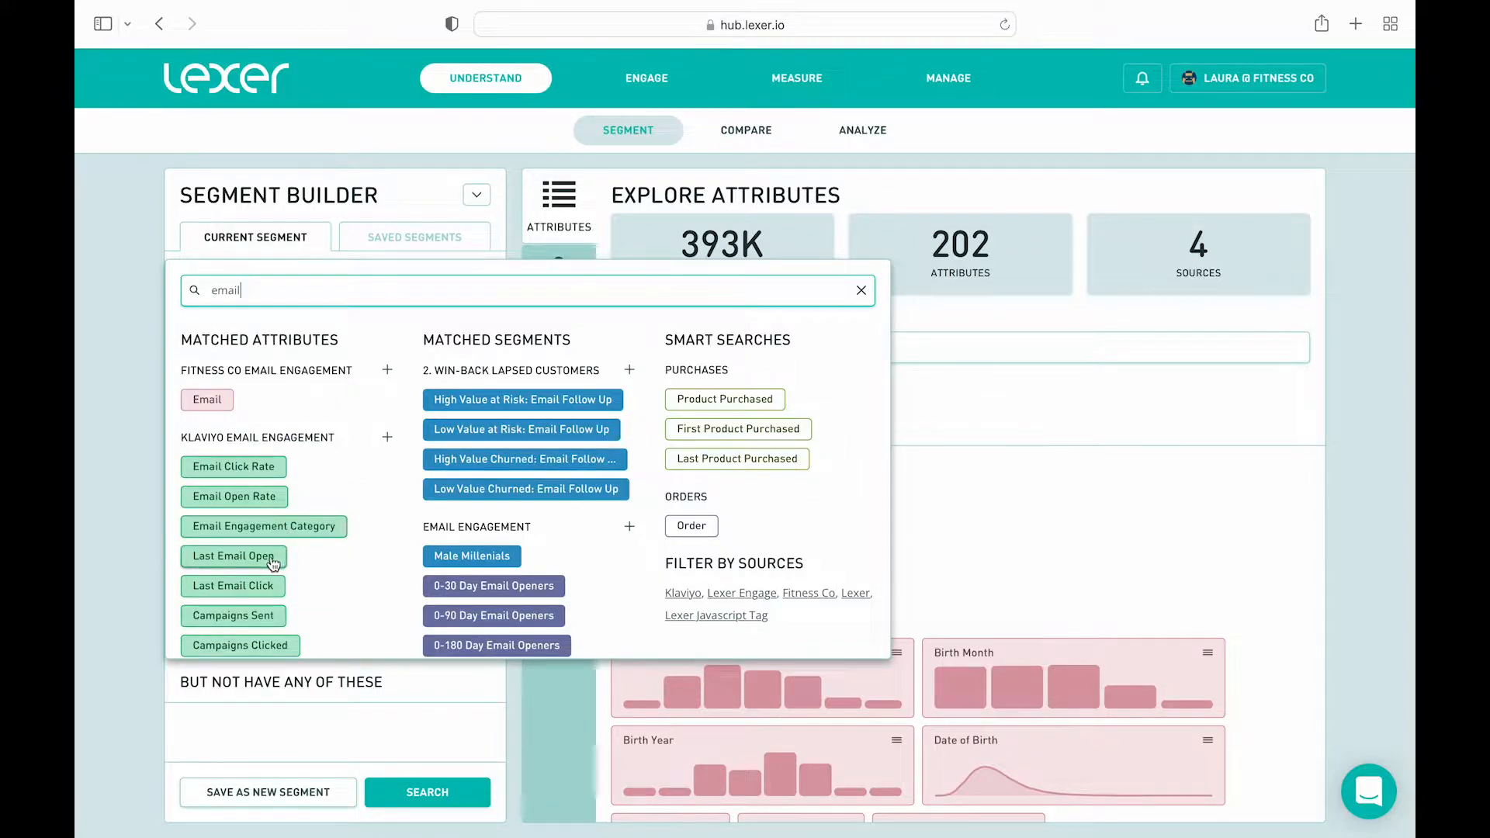
pyautogui.click(267, 586)
pyautogui.click(259, 287)
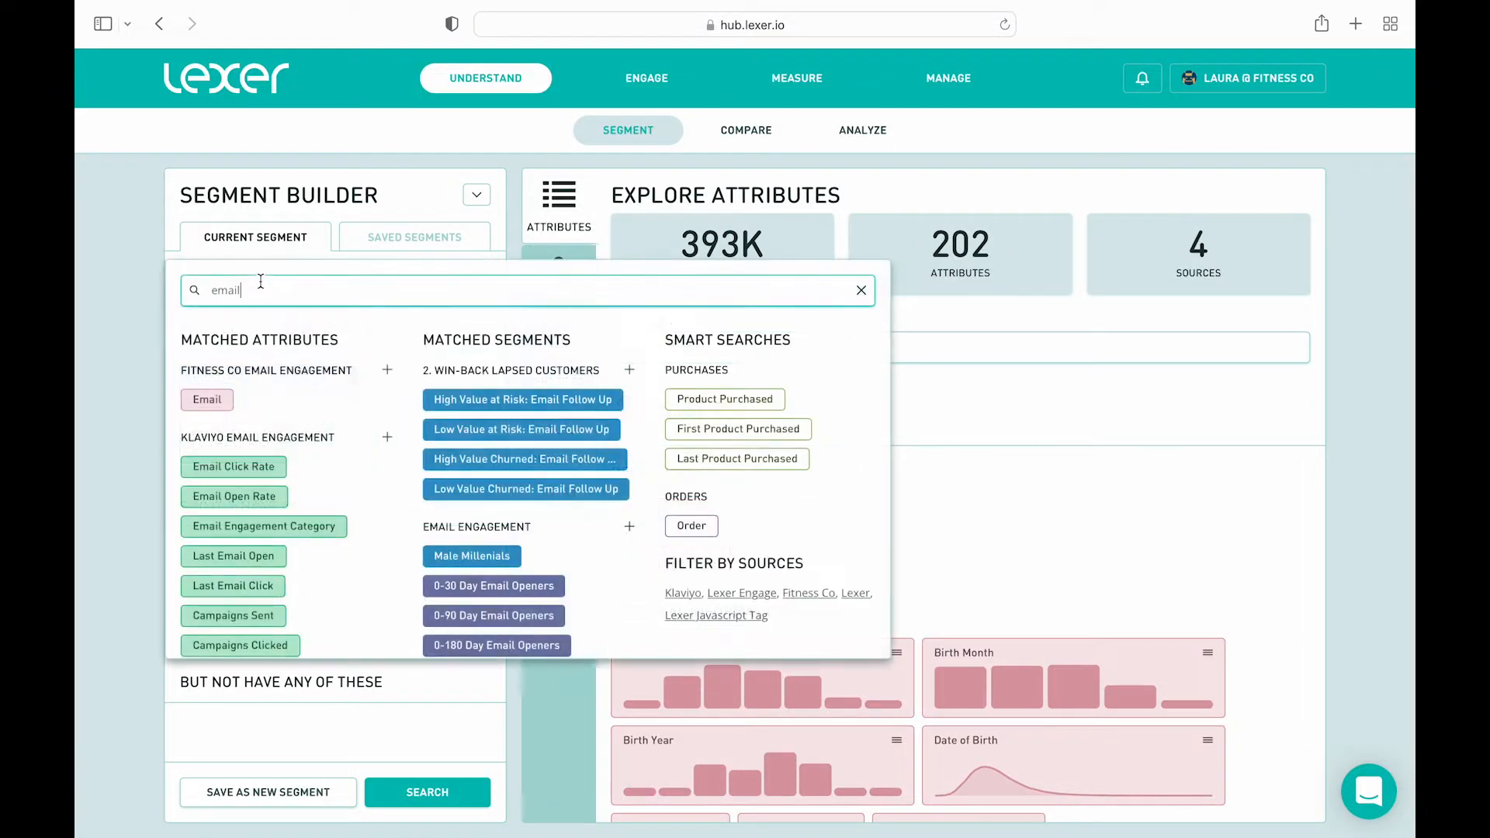
pyautogui.click(268, 557)
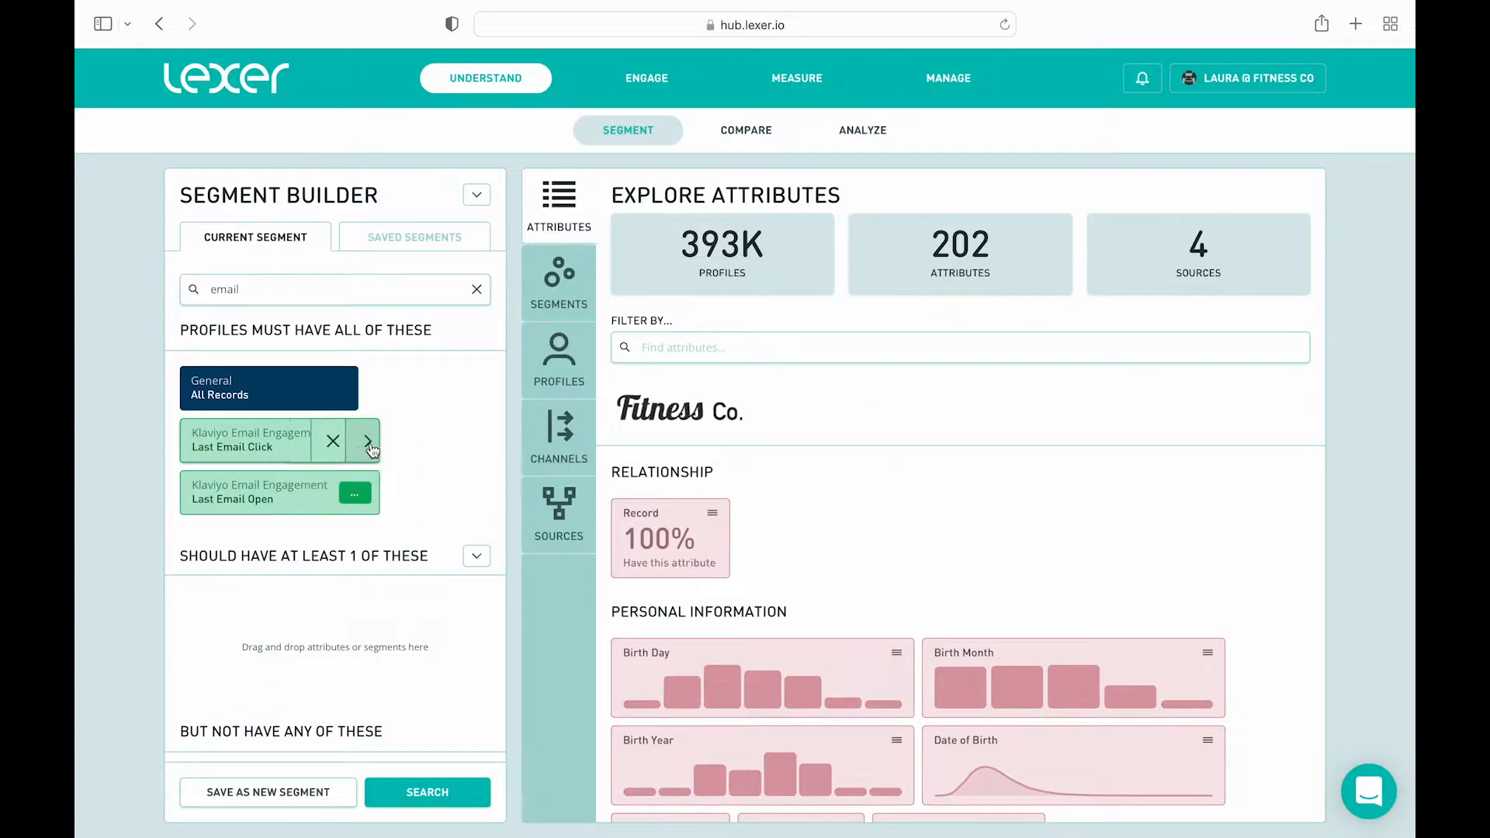
# Limit the Last Email Click condition to the last 90 days
pyautogui.click(365, 446)
pyautogui.click(427, 541)
pyautogui.click(433, 570)
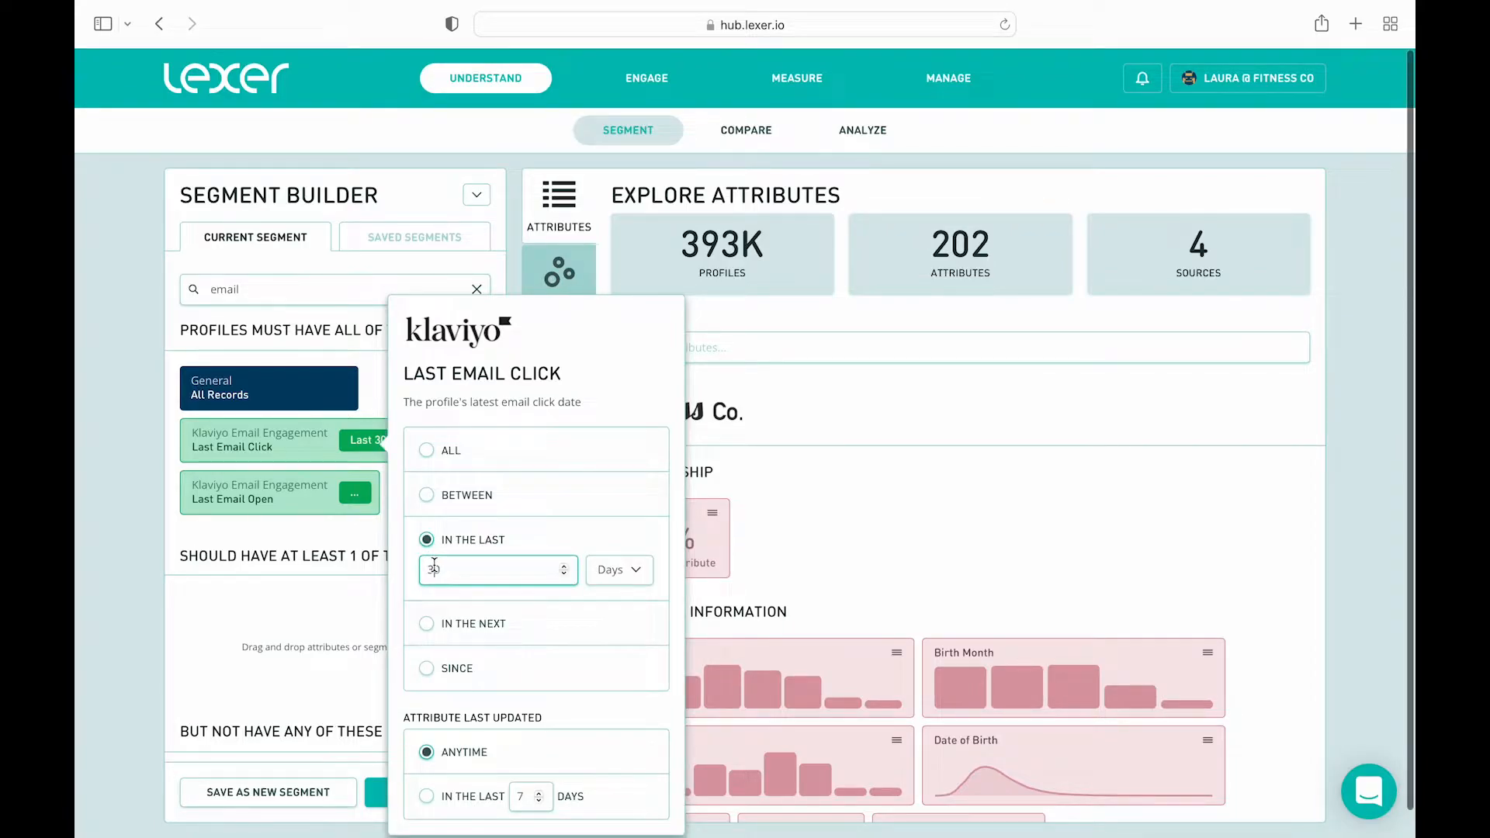
pyautogui.press('BackSpace')
# Limit the Last Email Open condition to the last 90 days
pyautogui.click(356, 492)
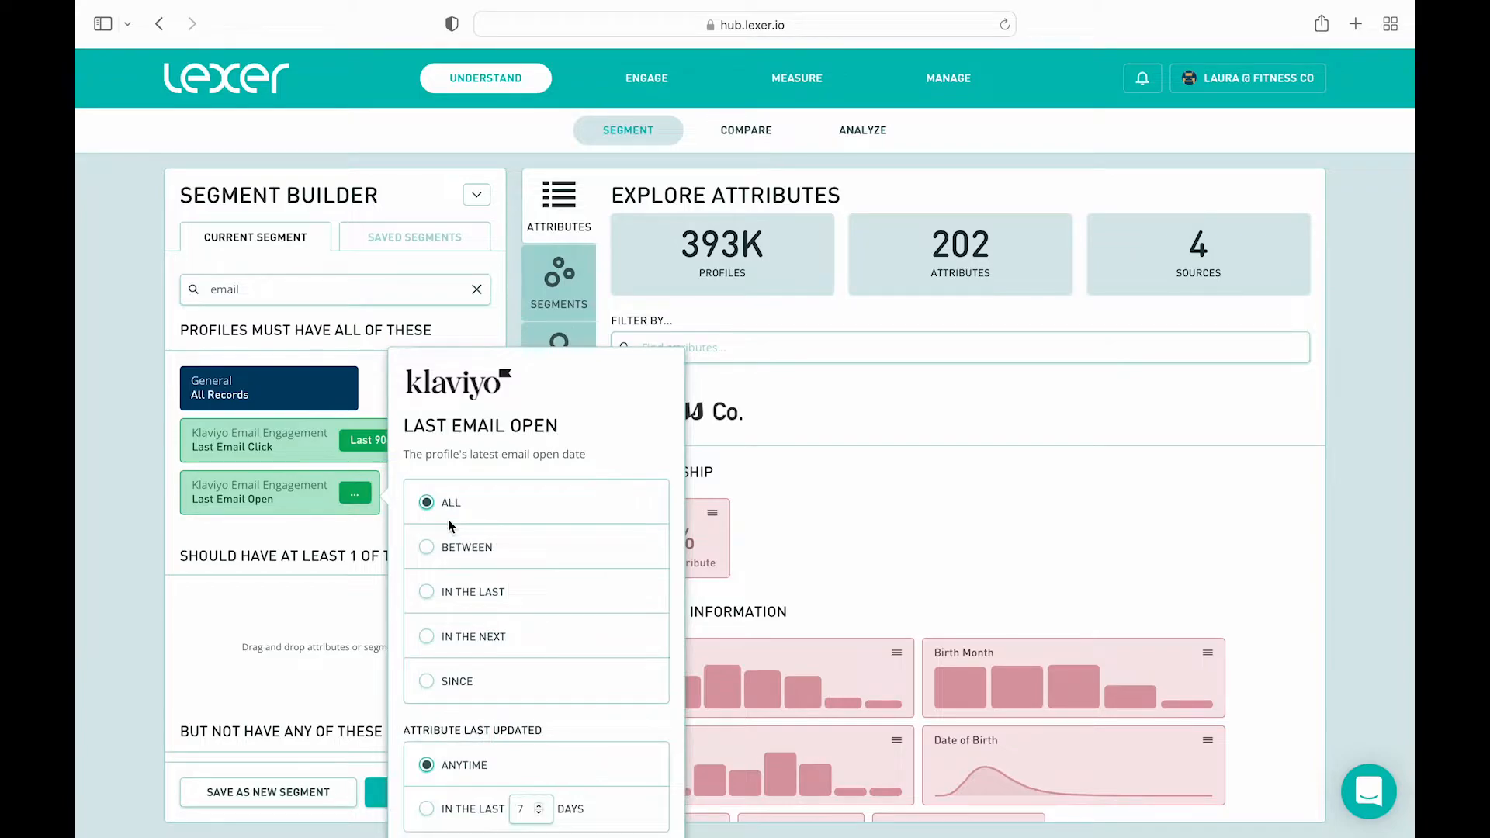
pyautogui.click(427, 591)
pyautogui.click(432, 621)
pyautogui.press('BackSpace')
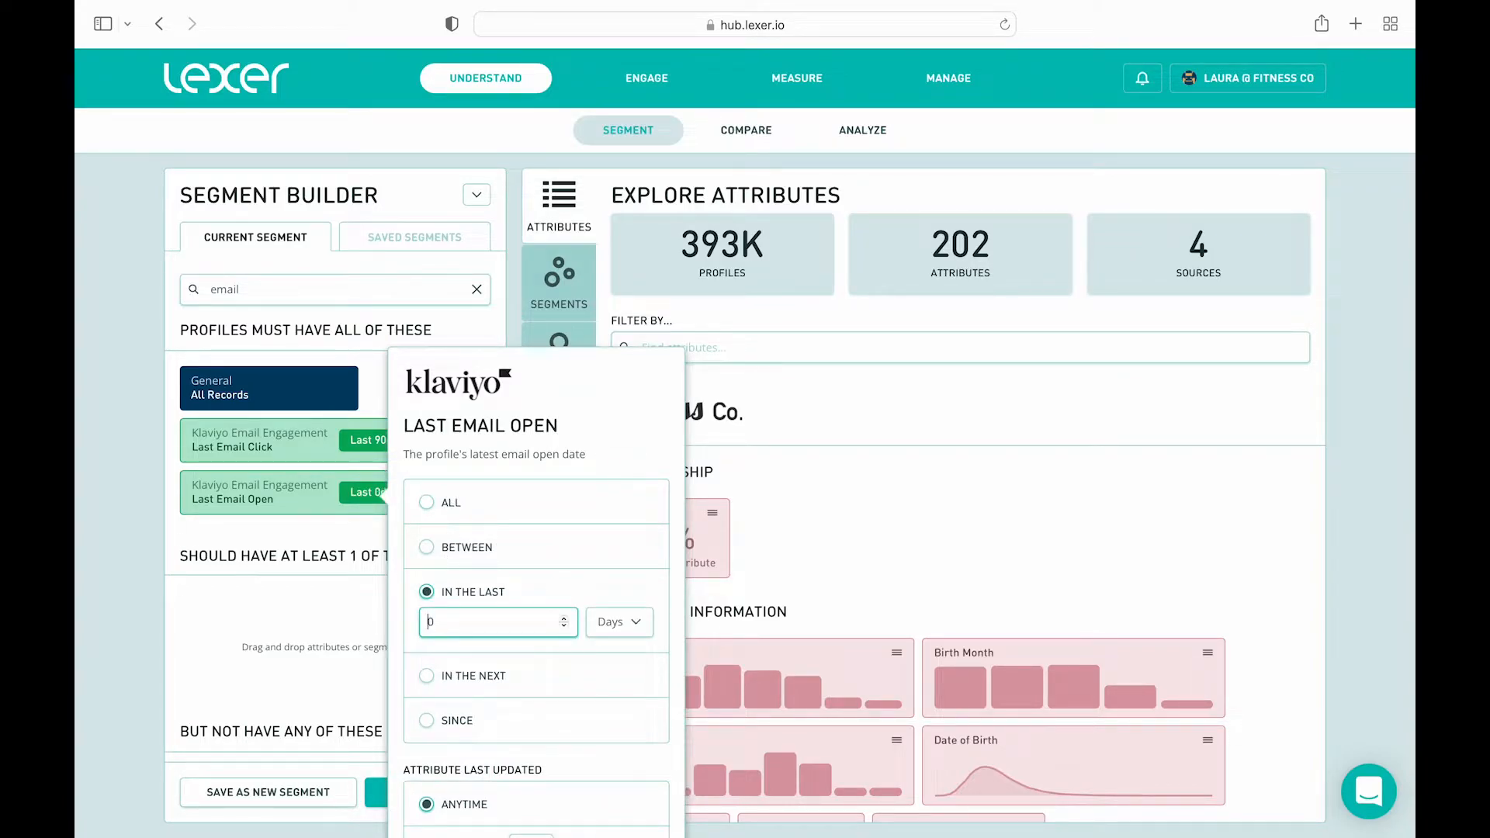
pyautogui.click(347, 529)
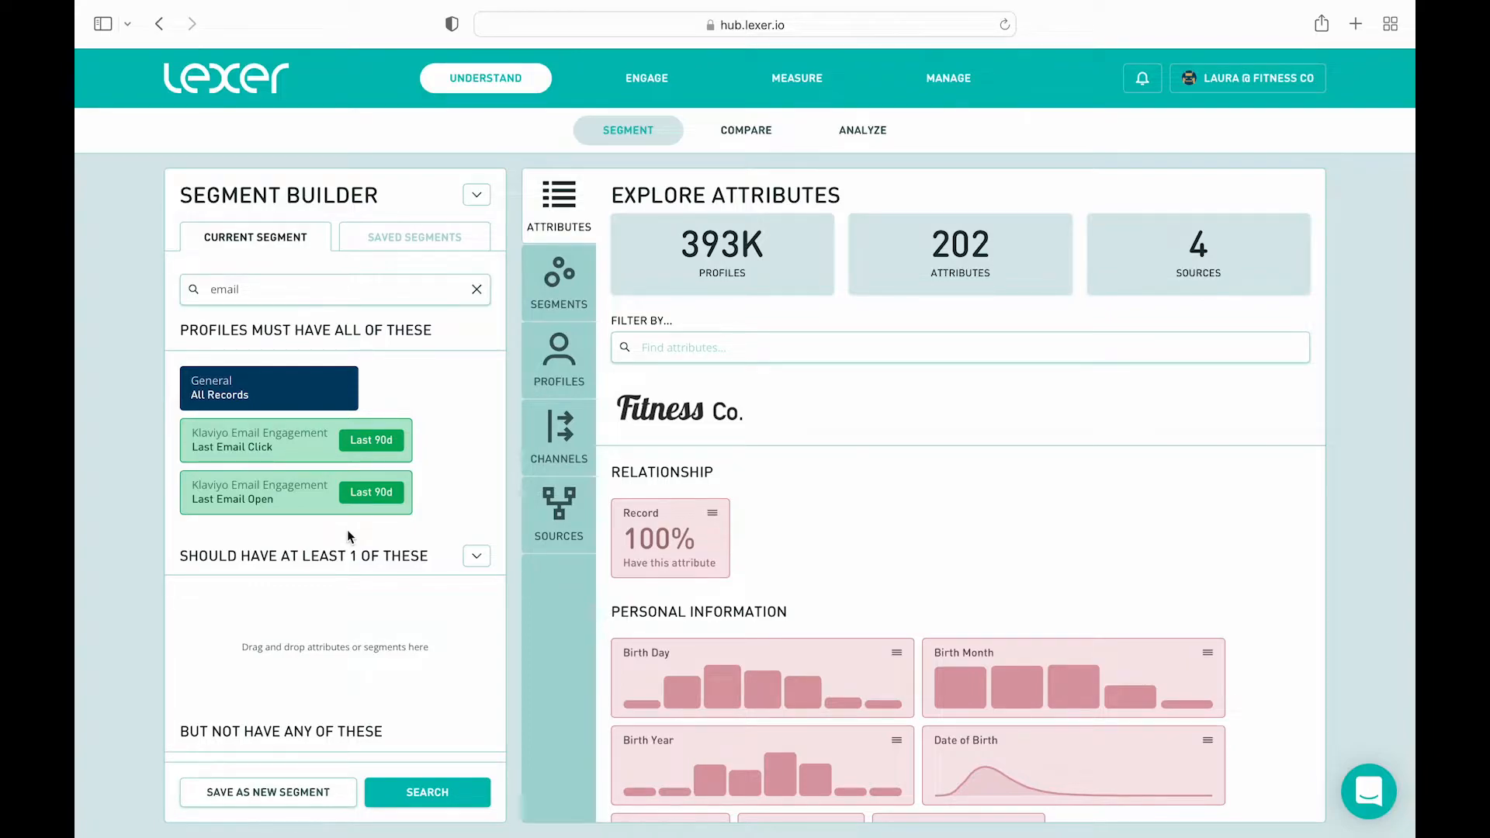
# Move the Last Email Open and Last Email Click conditions into the group requiring at least 1 match
pyautogui.moveTo(280, 491); pyautogui.dragTo(290, 675)
pyautogui.moveTo(260, 346); pyautogui.dragTo(260, 516)
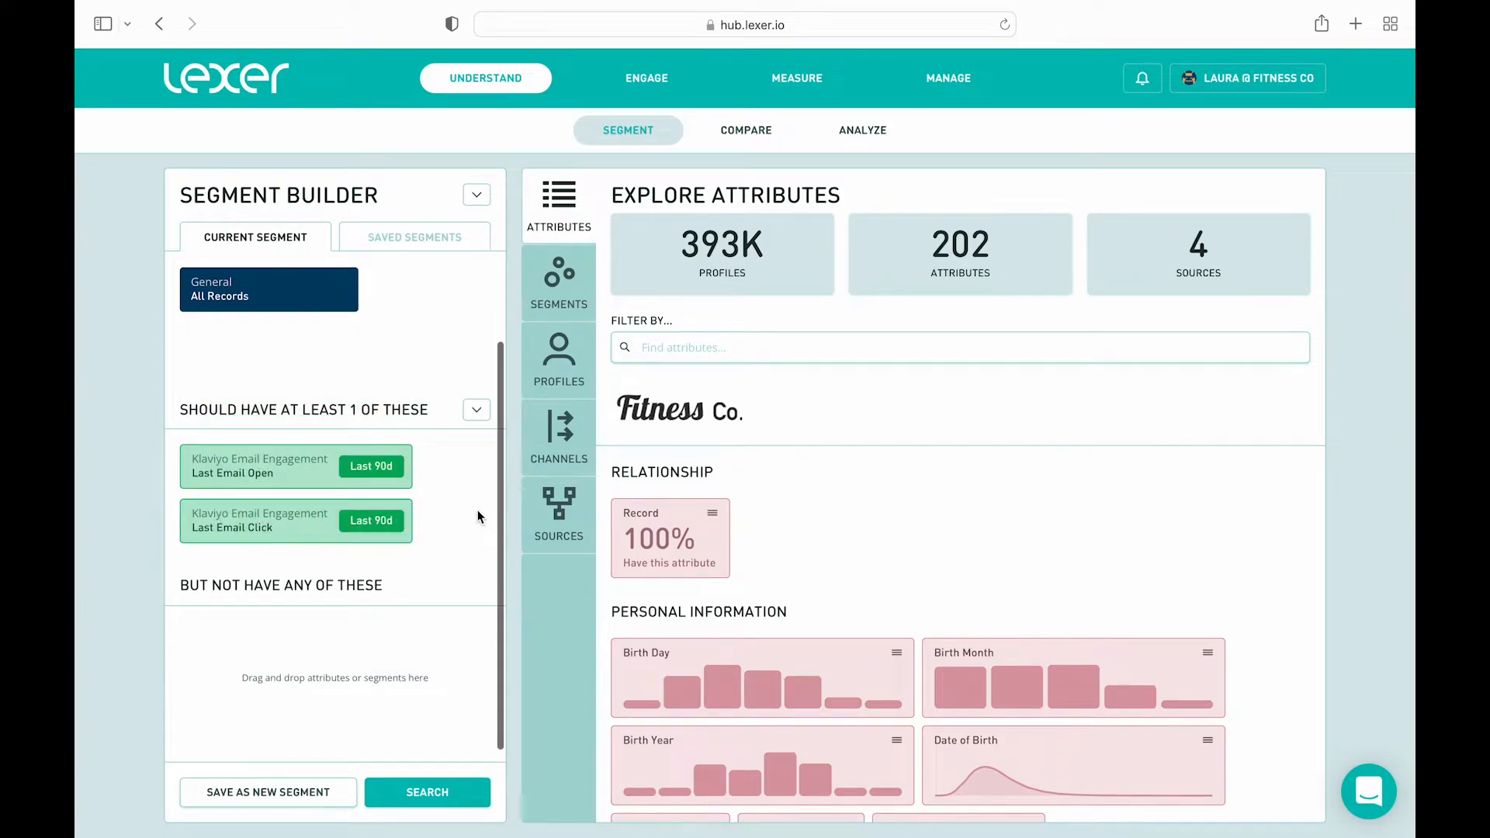
# Search the attributes for "last" and add Shopify's Last Order: Date to the must-have conditions
pyautogui.scroll(3, 478, 510)
pyautogui.doubleClick(231, 289)
pyautogui.write('last')
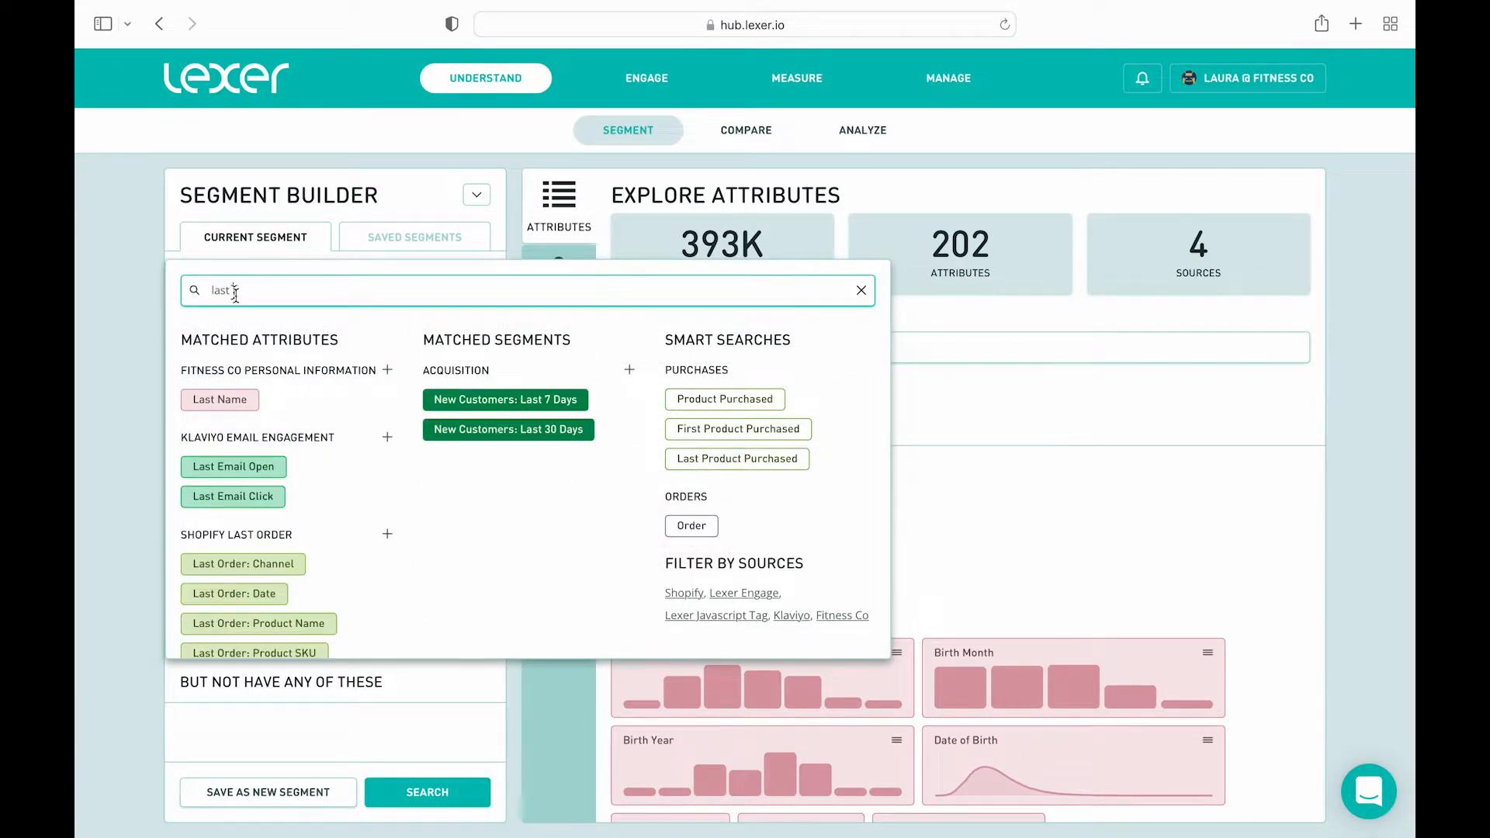
pyautogui.click(233, 594)
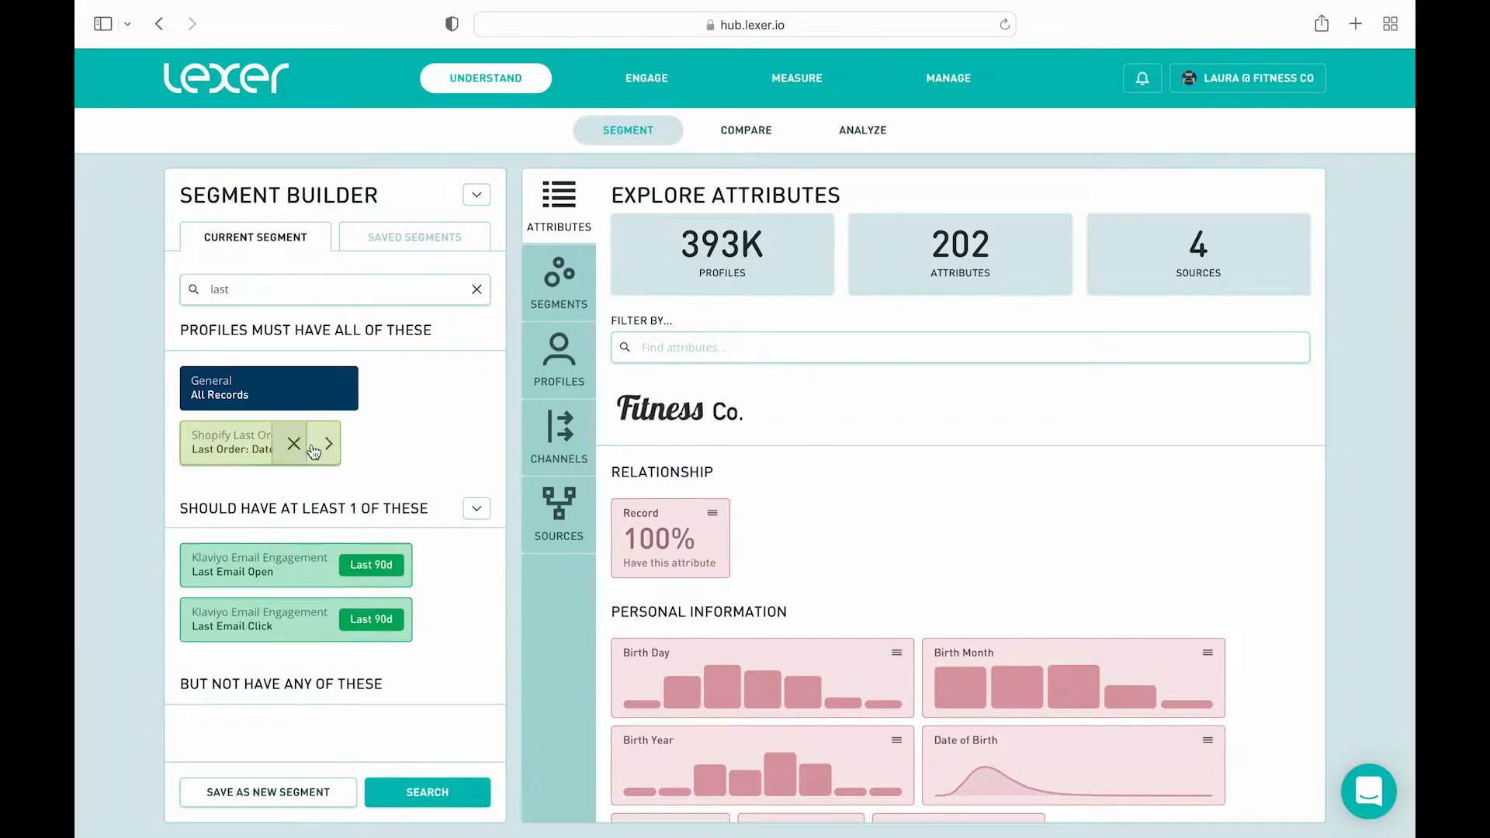
# Limit the Last Order: Date condition to the last 6 months
pyautogui.click(332, 445)
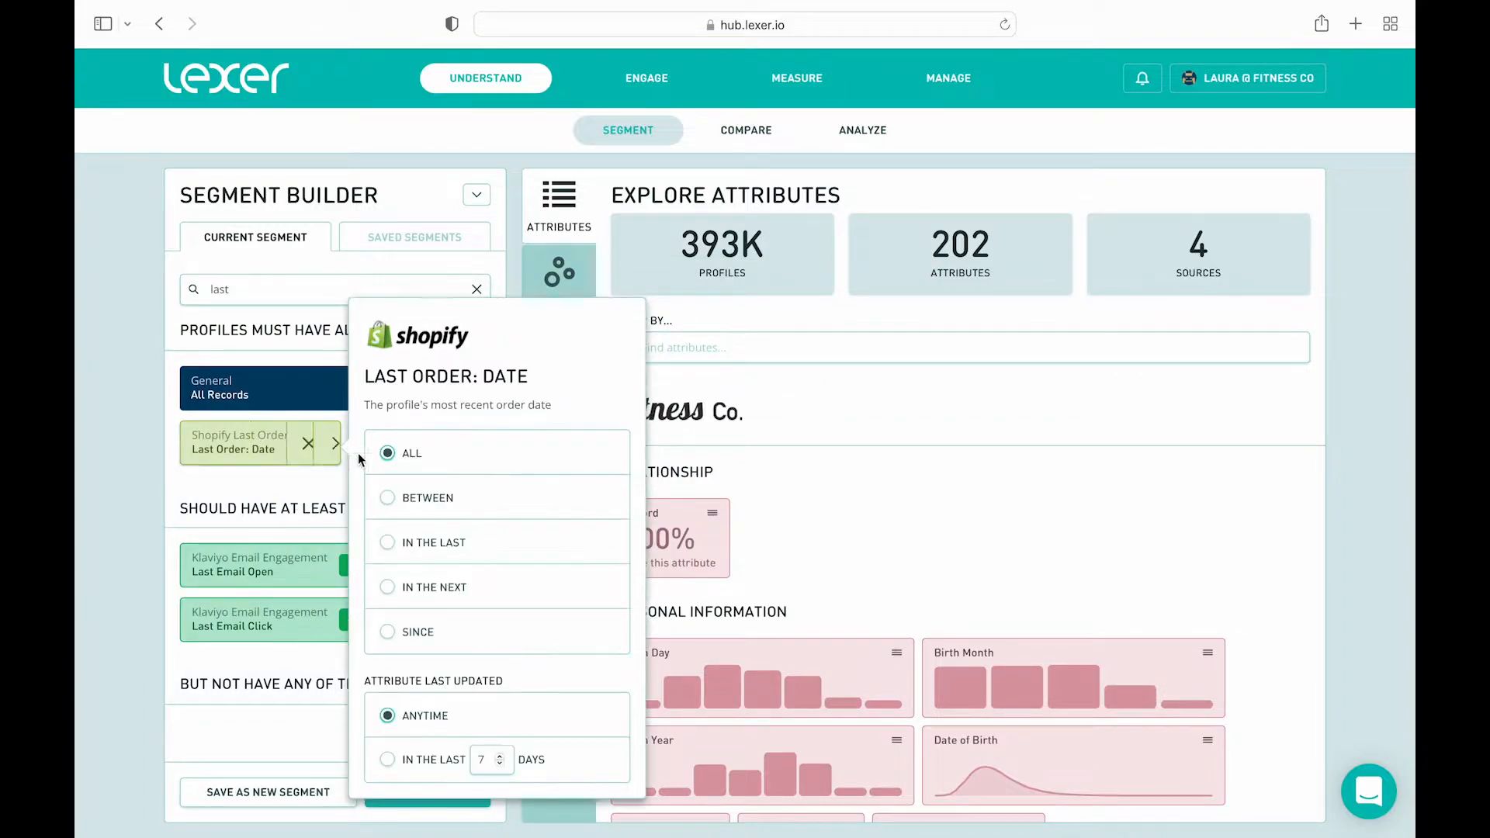
pyautogui.click(388, 544)
pyautogui.click(394, 583)
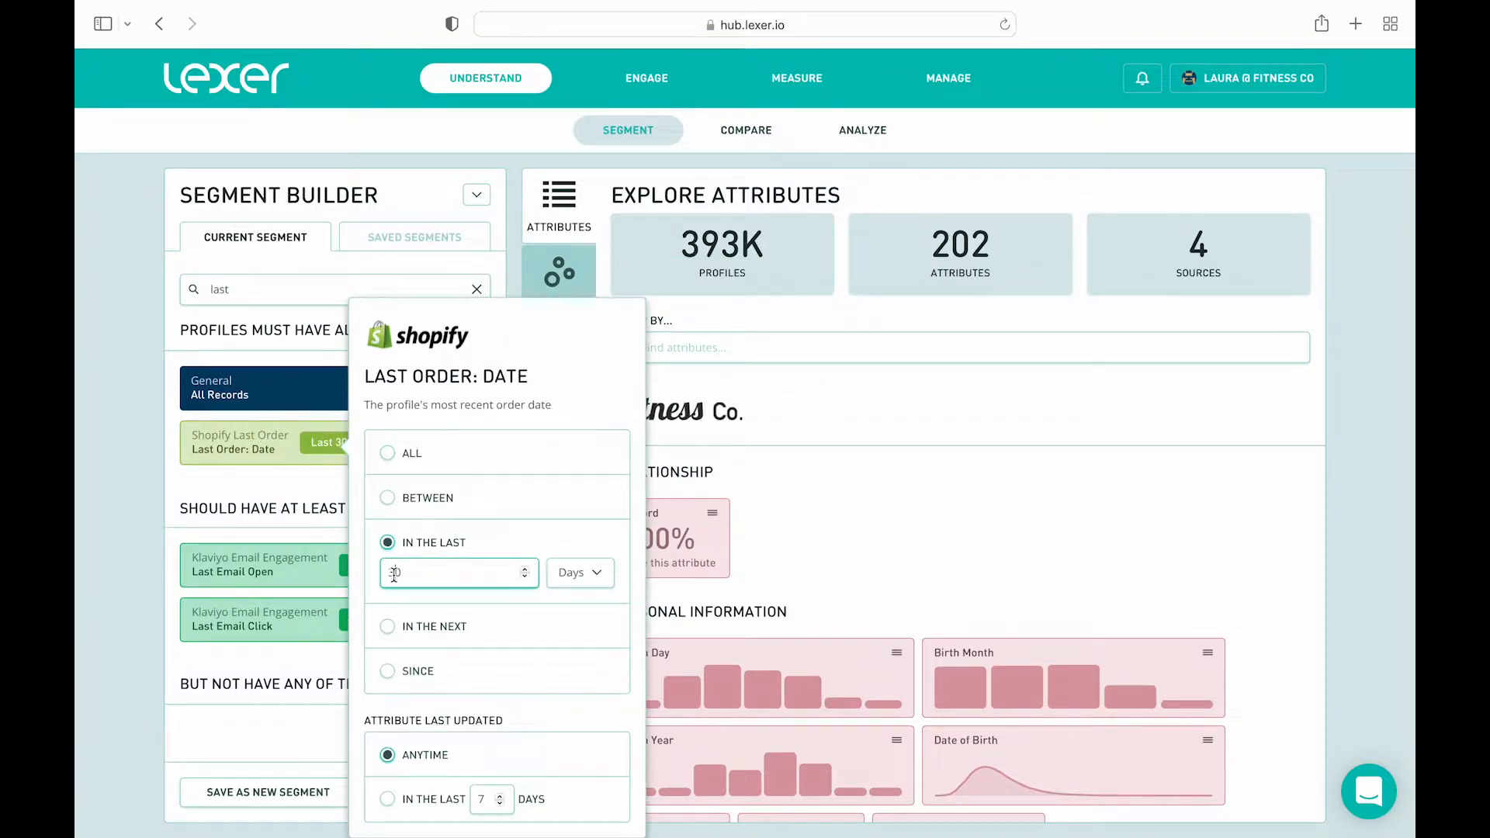
pyautogui.press('BackSpace')
pyautogui.press('BackSpace')
pyautogui.write('6')
pyautogui.click(572, 578)
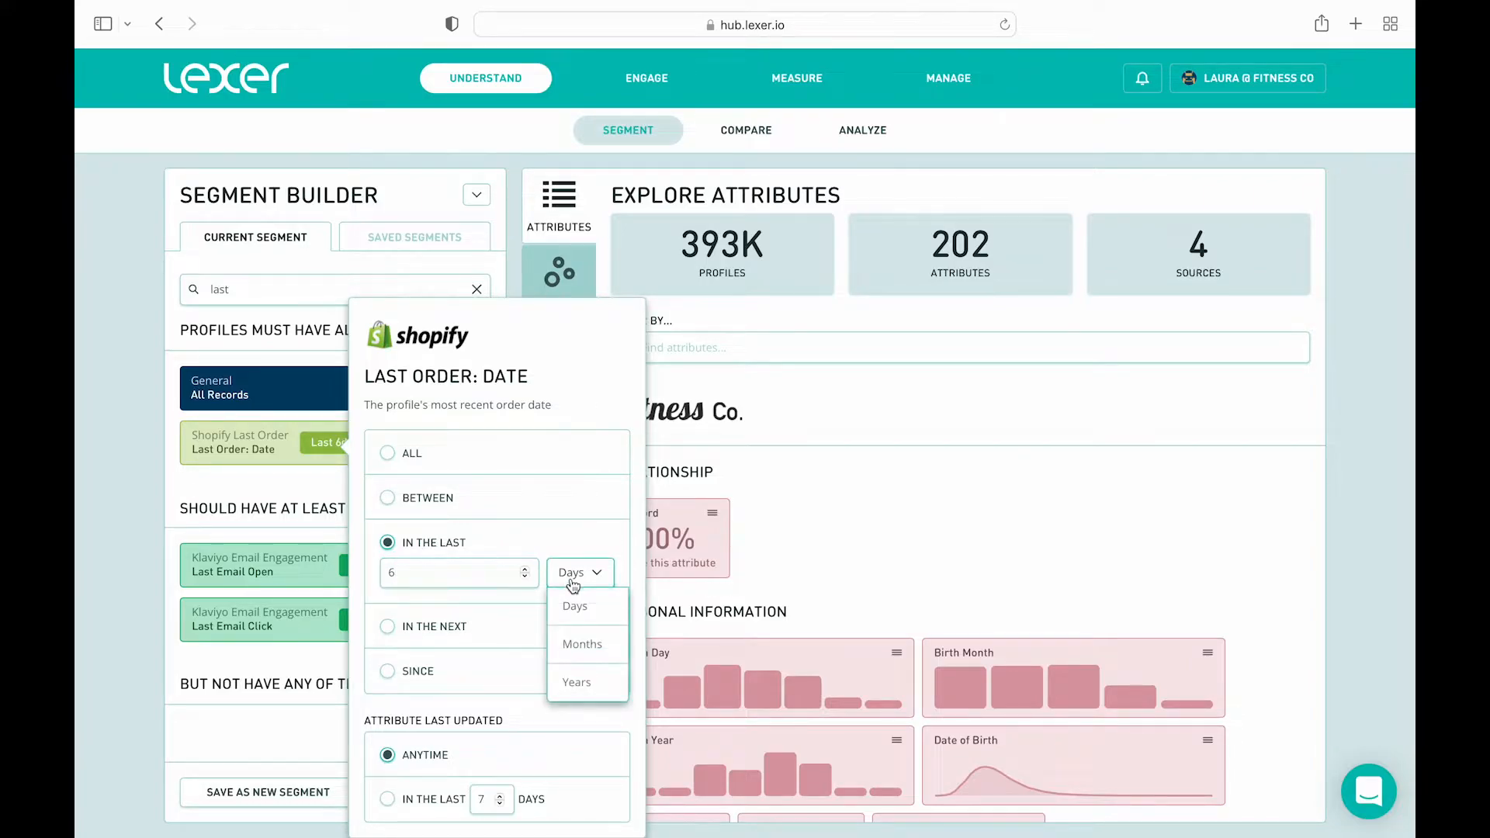
pyautogui.click(572, 642)
pyautogui.click(296, 488)
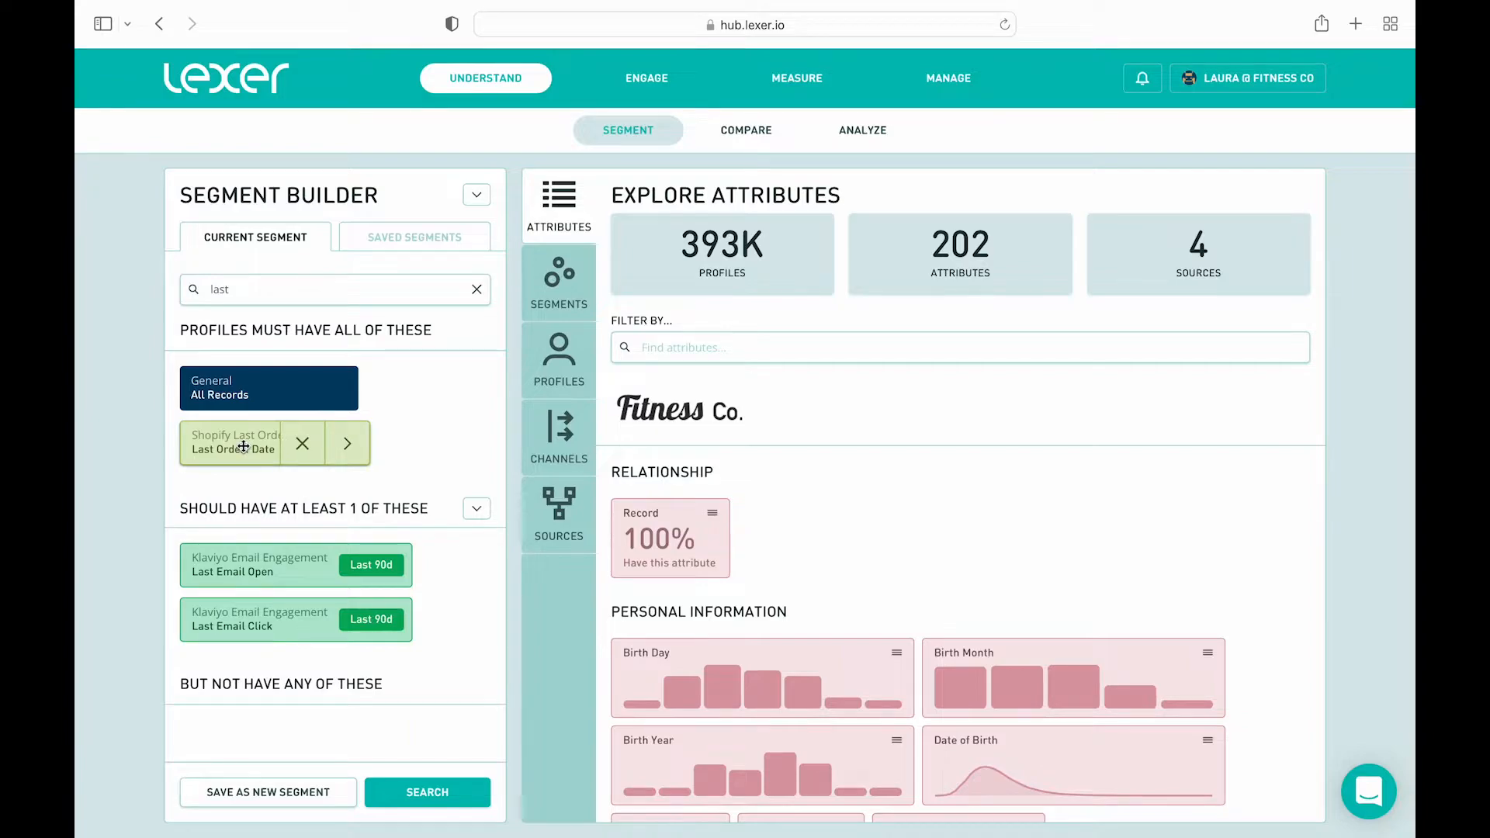
# Move the Last Order: Date condition into the exclusion group and run the segment search
pyautogui.moveTo(241, 447)
pyautogui.mouseDown()
pyautogui.moveTo(244, 753)
pyautogui.moveTo(247, 738)
pyautogui.mouseUp()
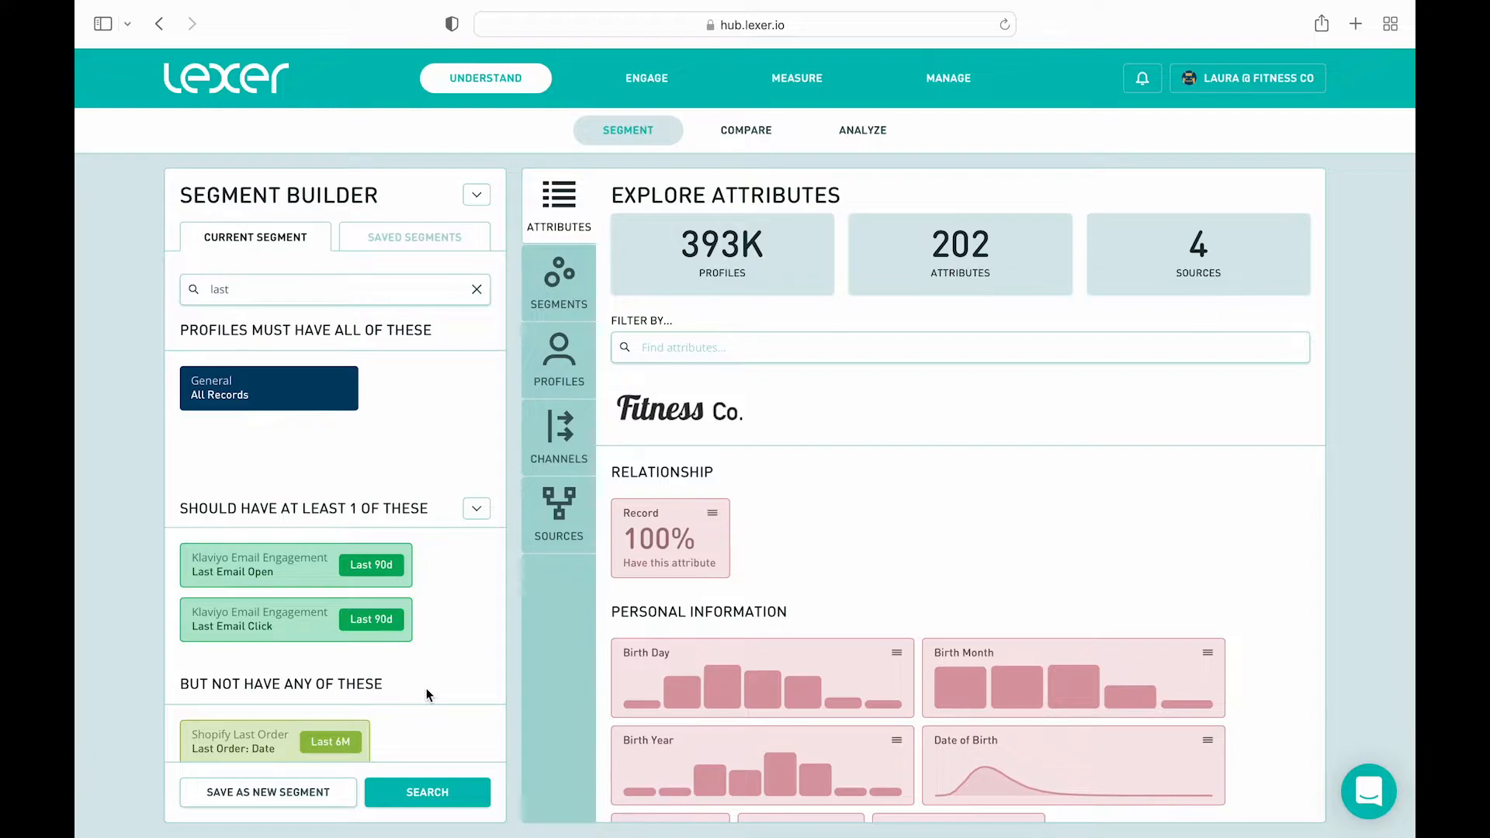
pyautogui.scroll(-2, 426, 694)
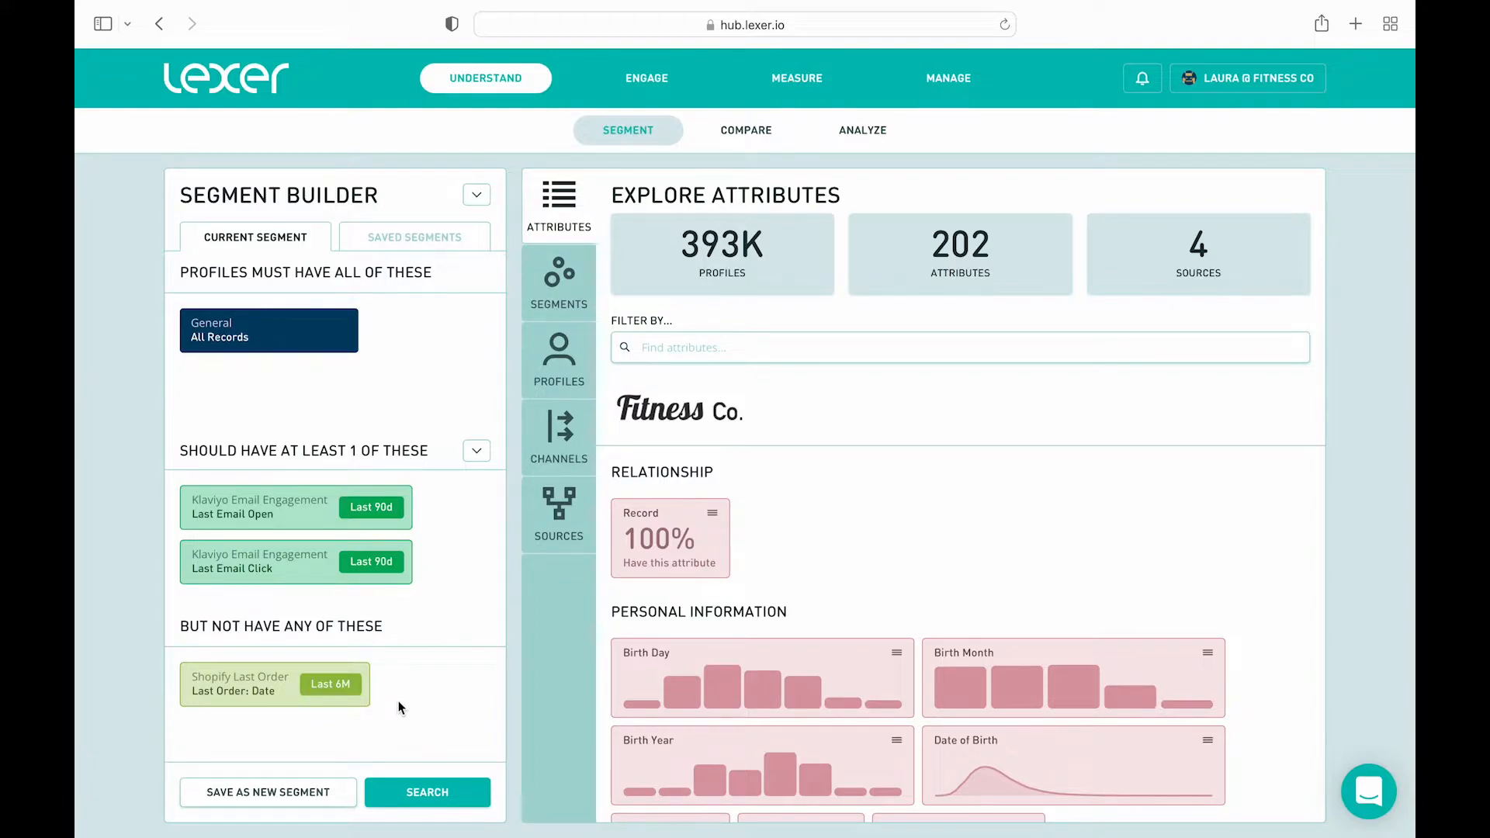
pyautogui.click(421, 796)
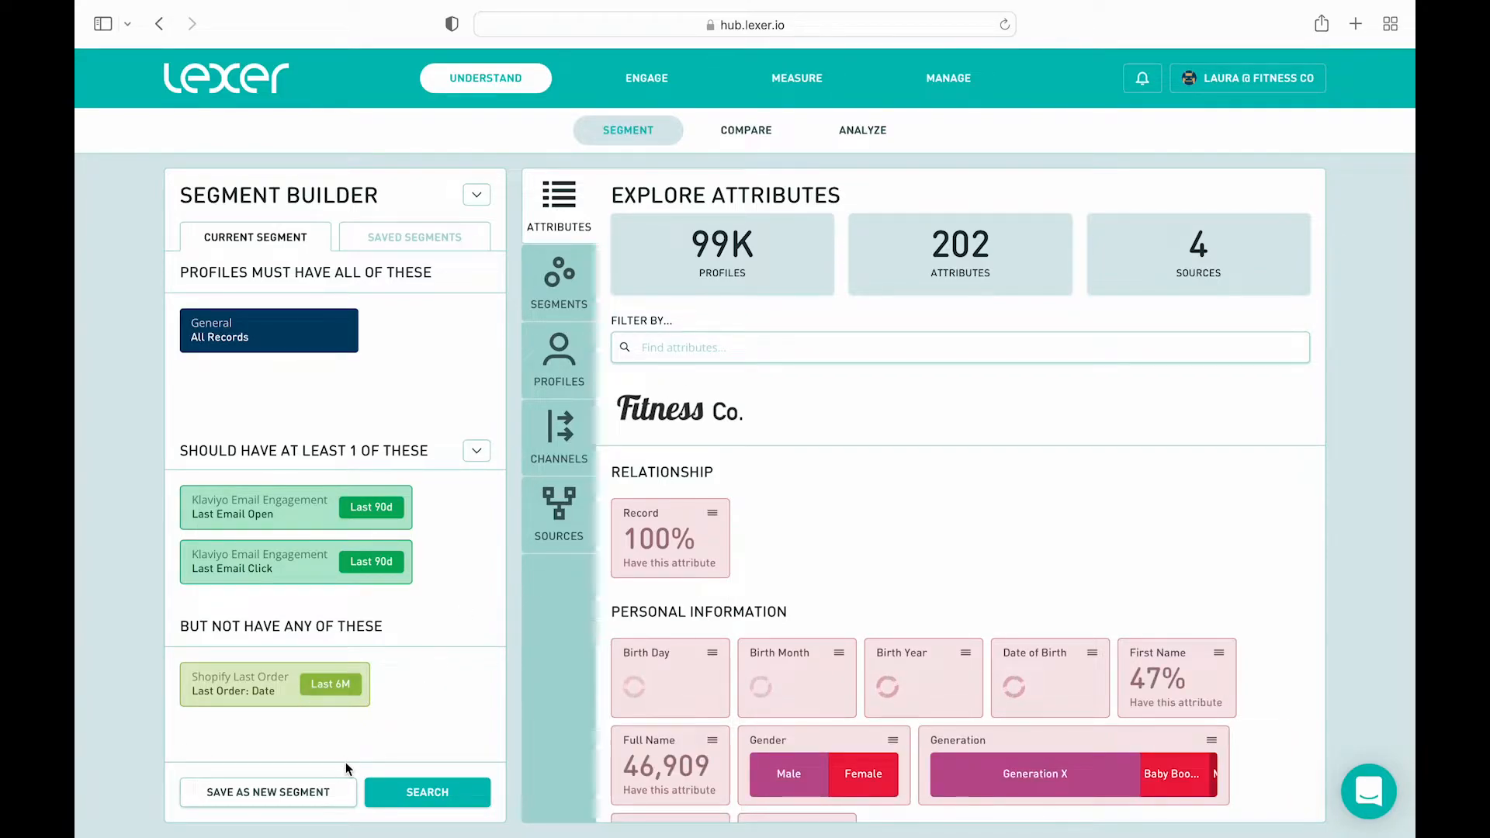
# Examine the detail settings for saving the search as a new segment, then close them without saving
pyautogui.click(325, 793)
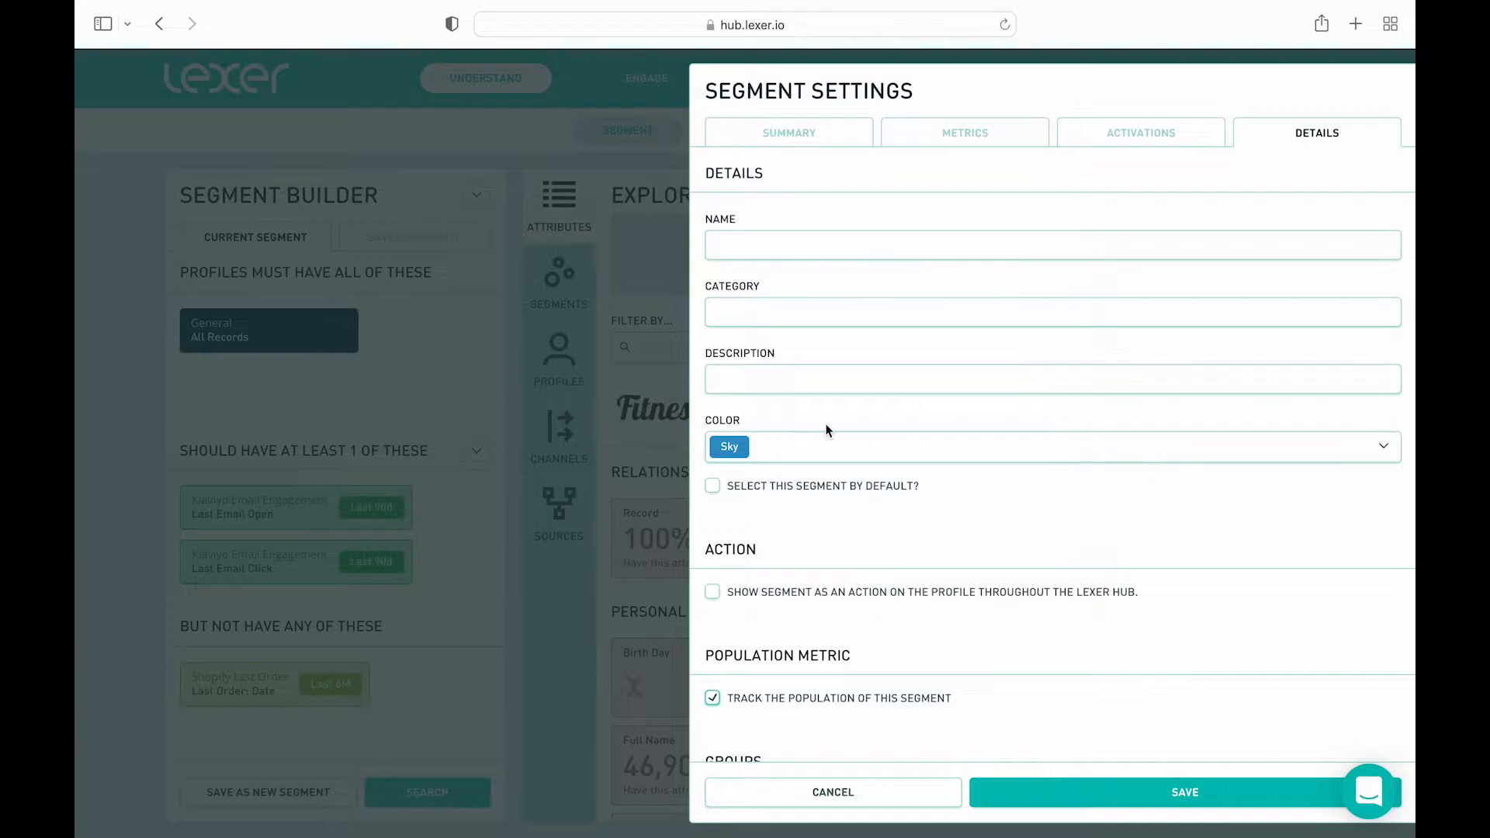
pyautogui.scroll(-2, 826, 428)
pyautogui.scroll(2, 826, 429)
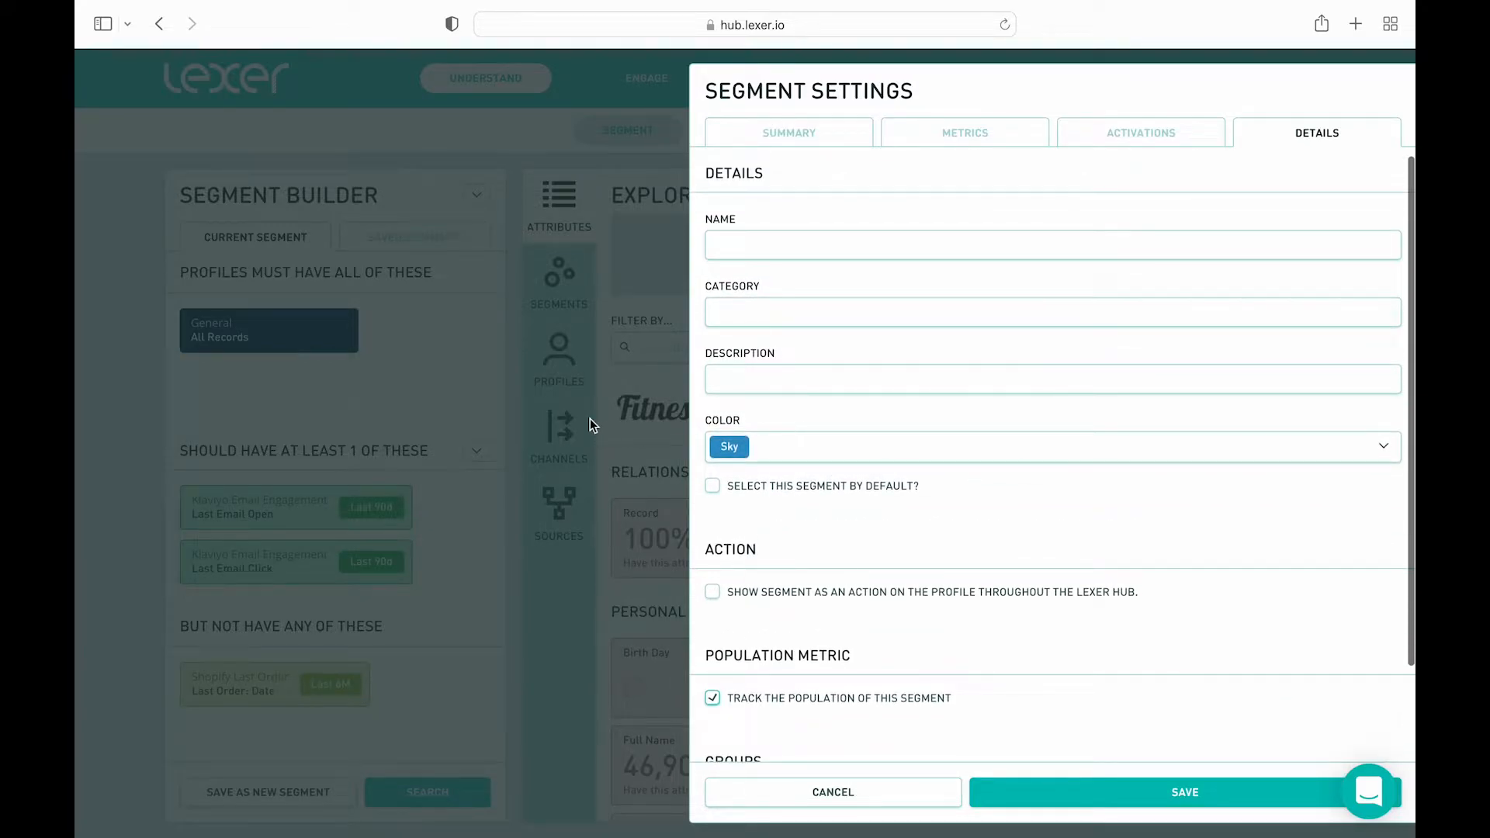
pyautogui.click(470, 407)
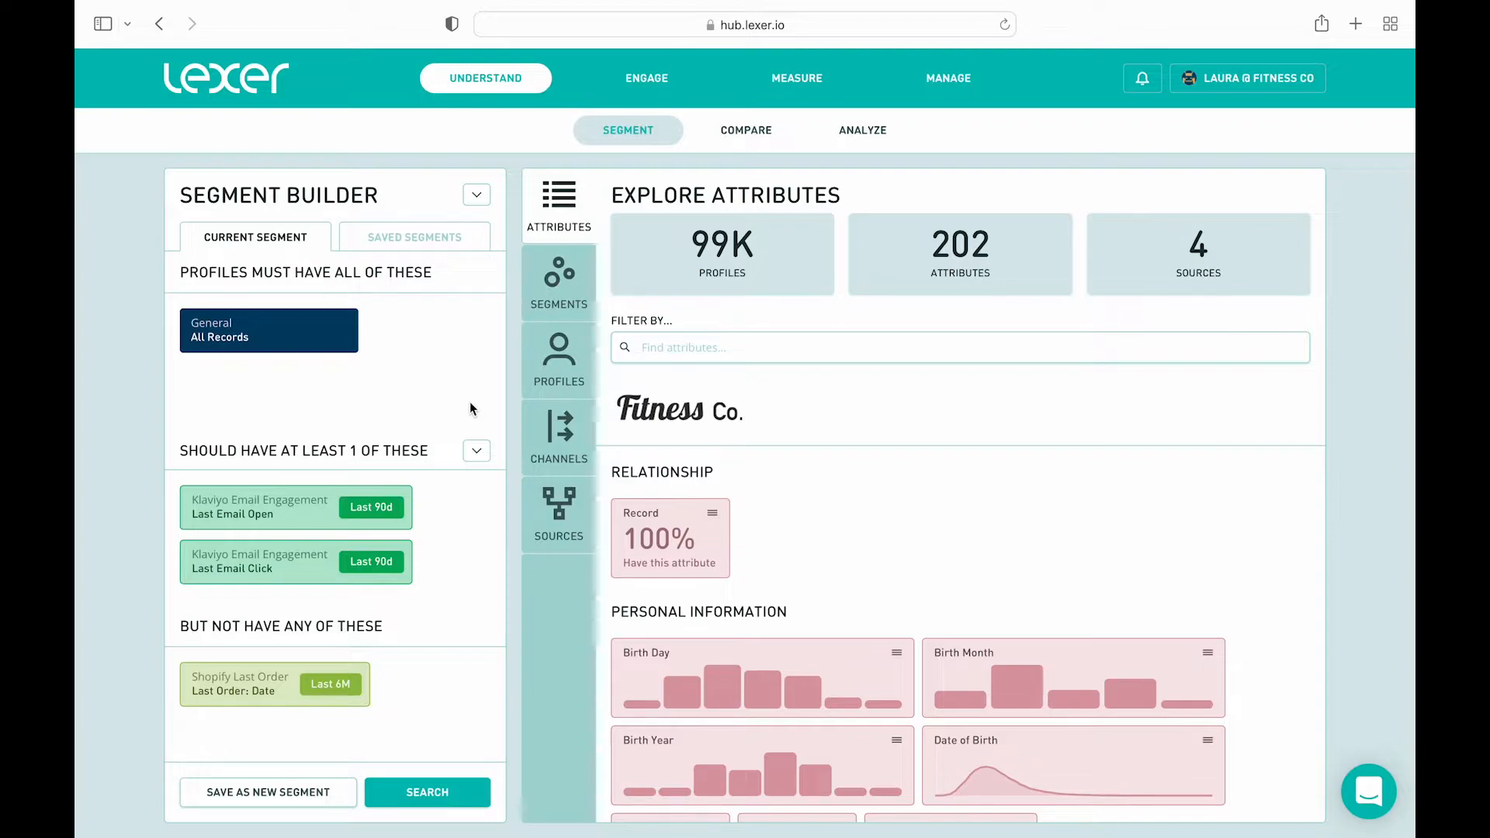
# Move the Last Email Open and Last Email Click conditions into the exclusion group and rerun the segment search
pyautogui.scroll(-1, 469, 403)
pyautogui.scroll(-2, 469, 404)
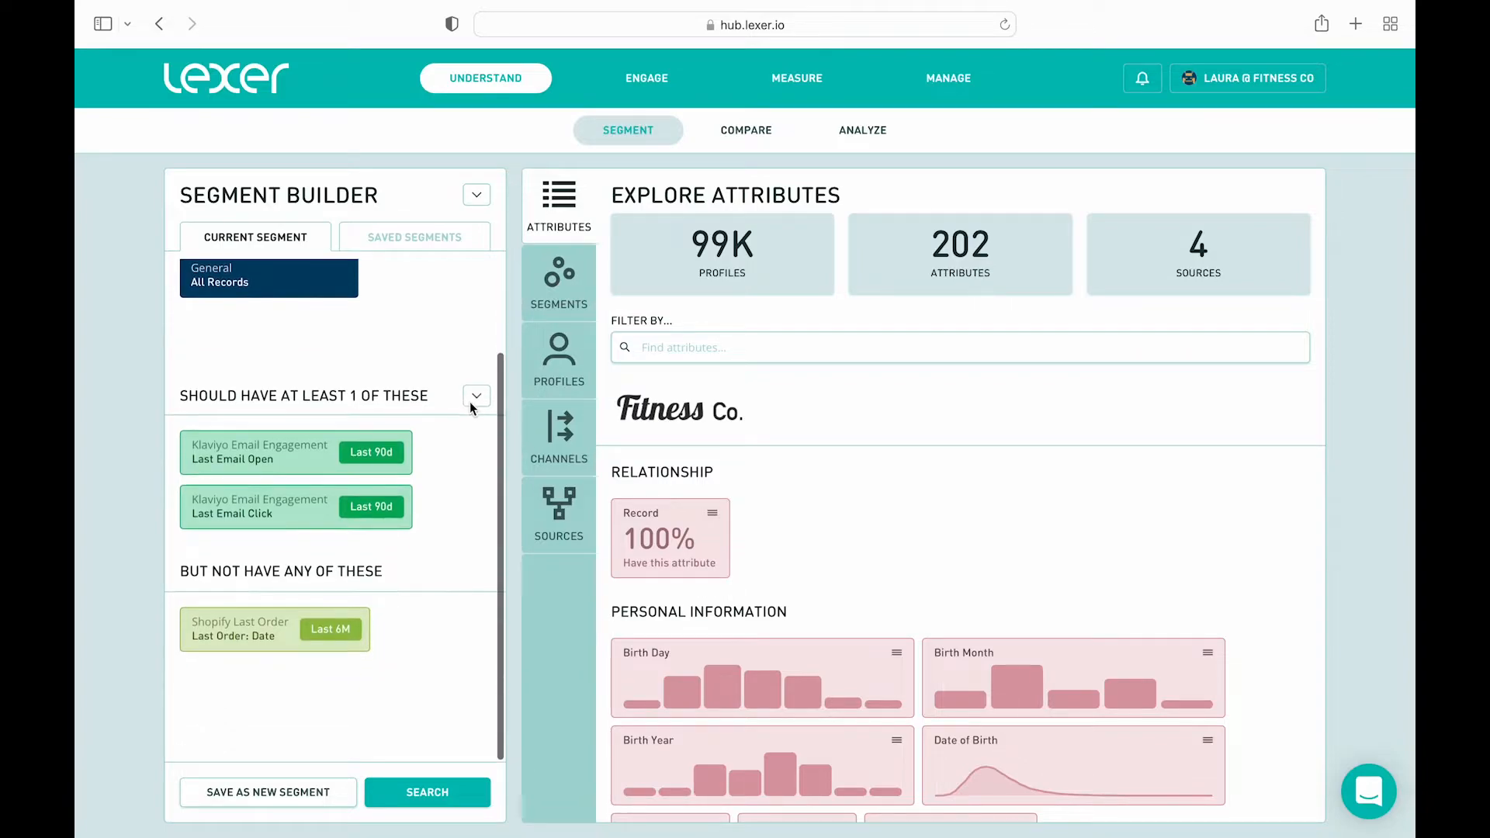
pyautogui.moveTo(246, 453); pyautogui.dragTo(242, 666)
pyautogui.moveTo(238, 462); pyautogui.dragTo(242, 733)
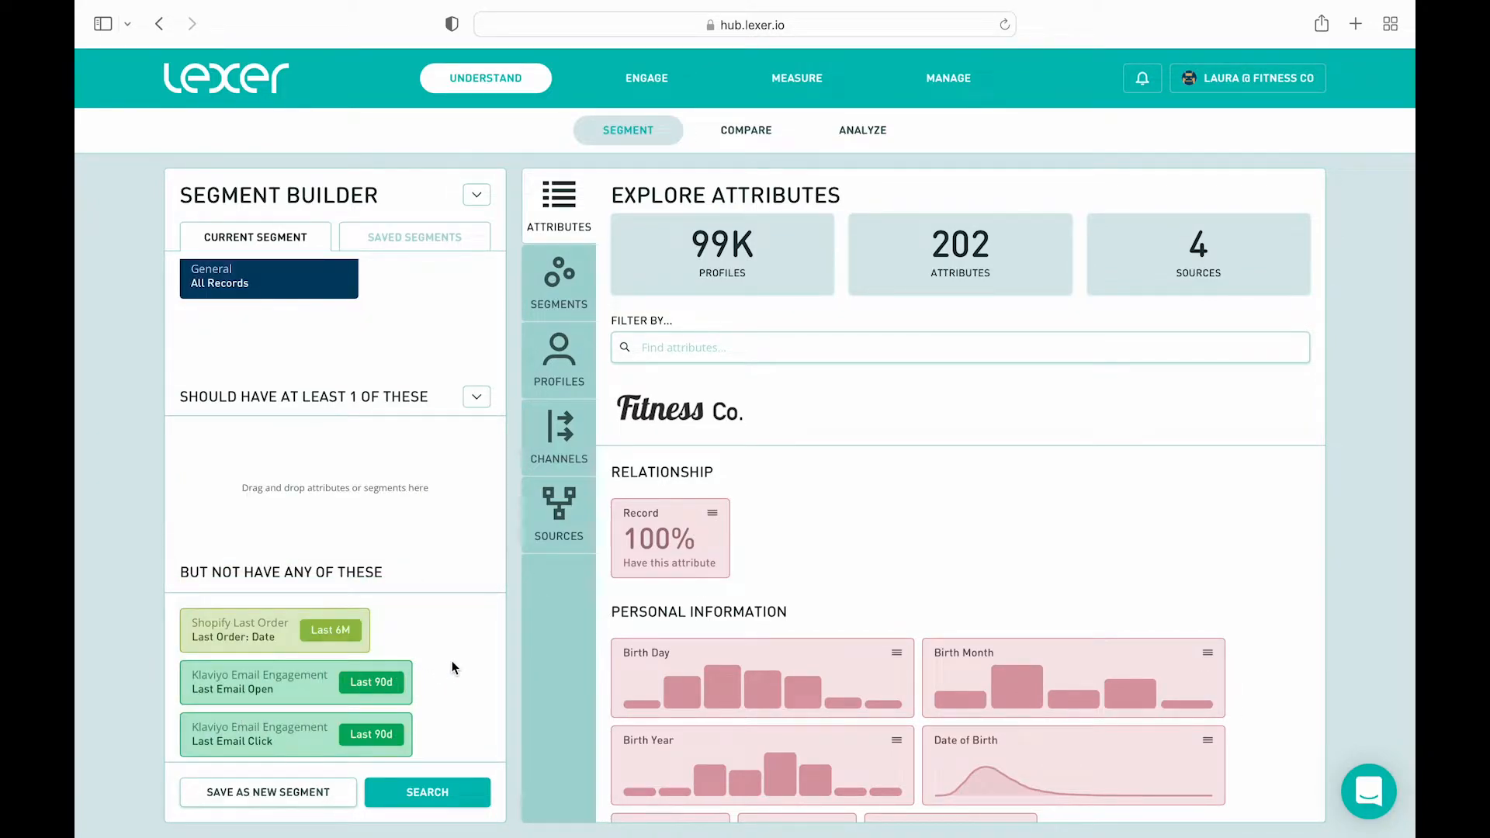
pyautogui.scroll(-2, 452, 660)
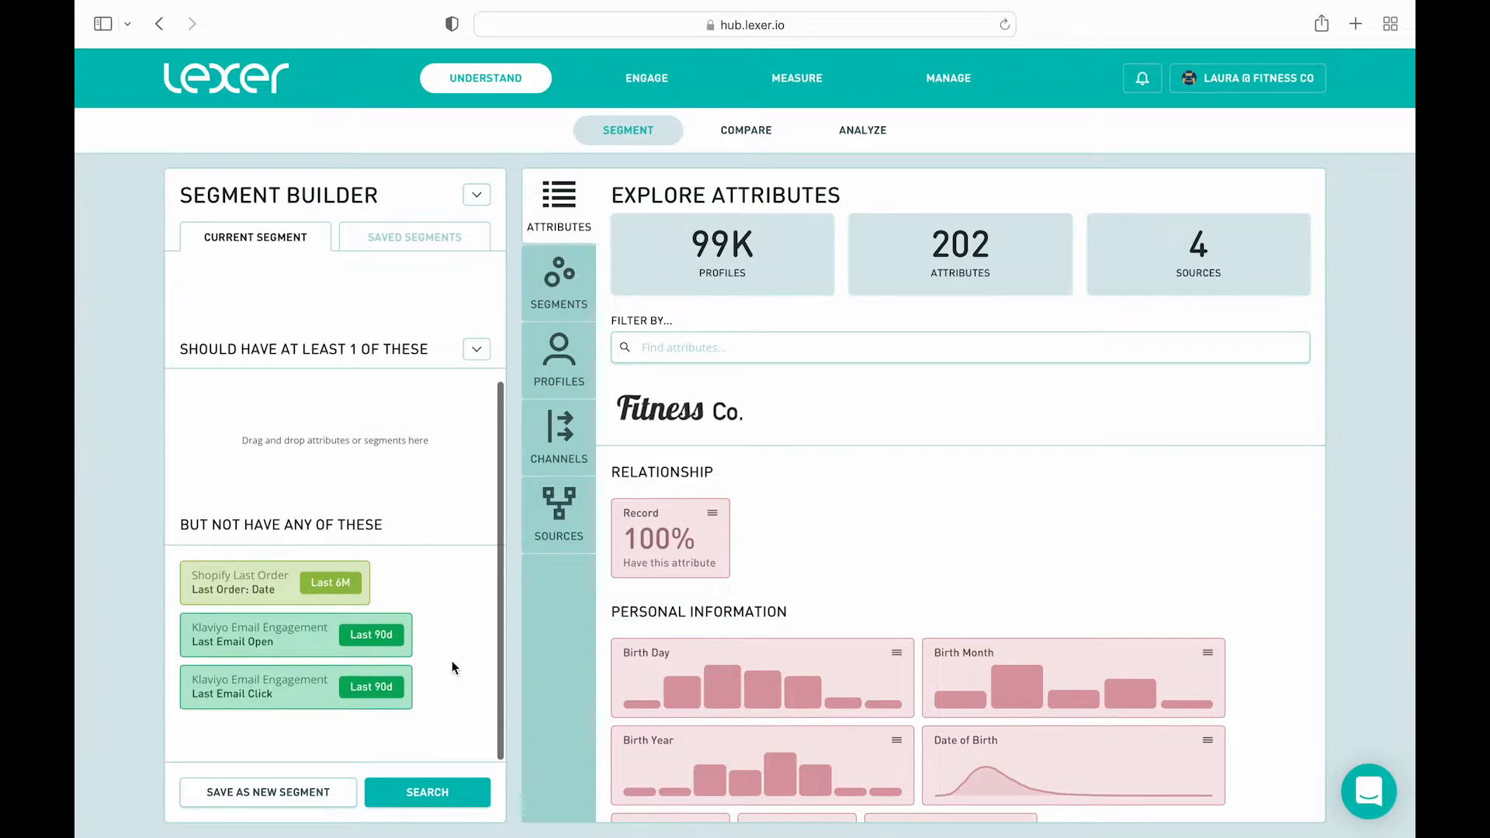
pyautogui.click(444, 794)
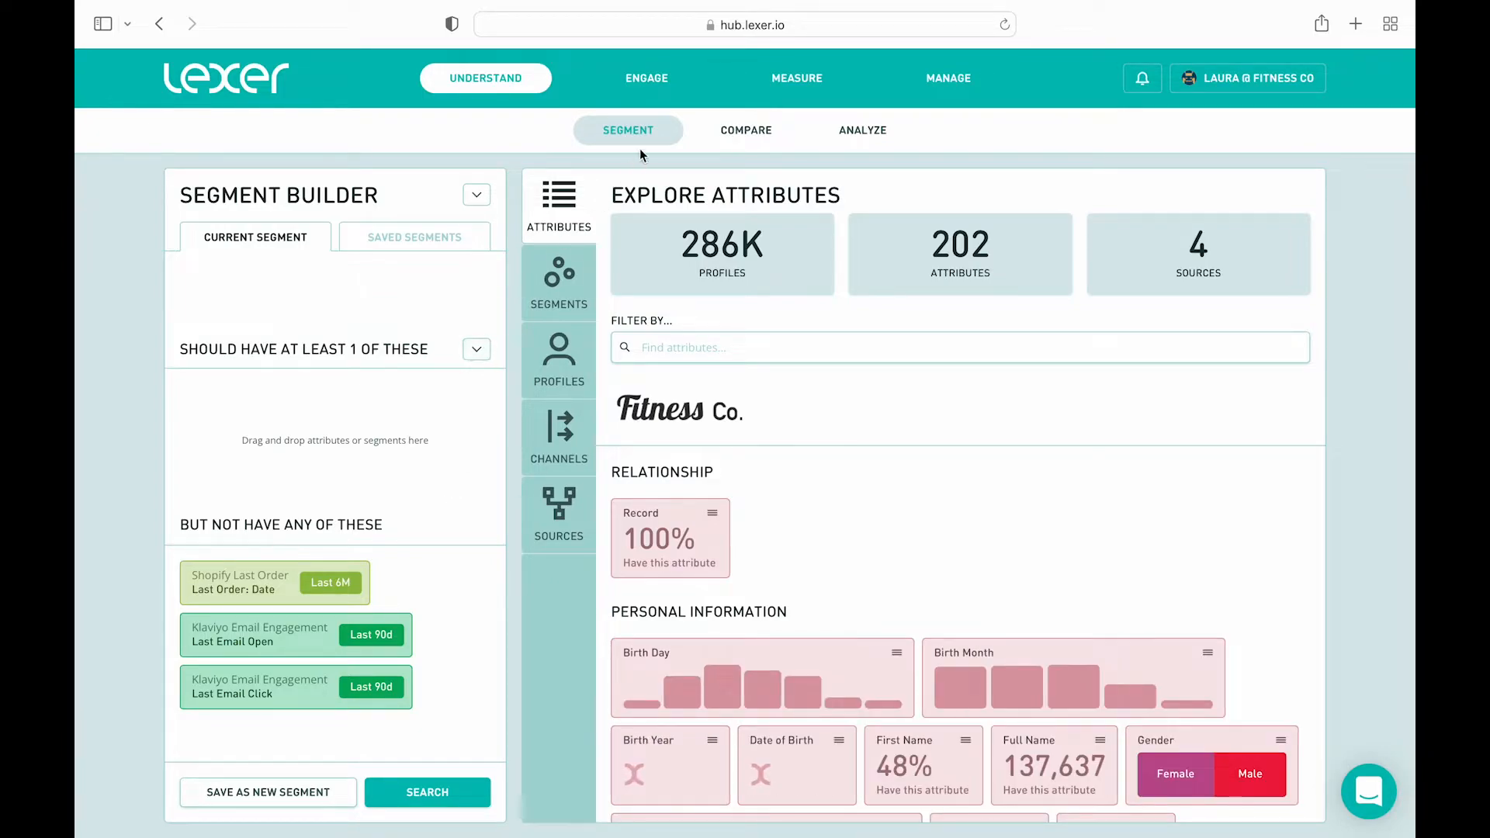
# Start a new activation using the Klaviyo integration for Fitness Co
pyautogui.click(684, 90)
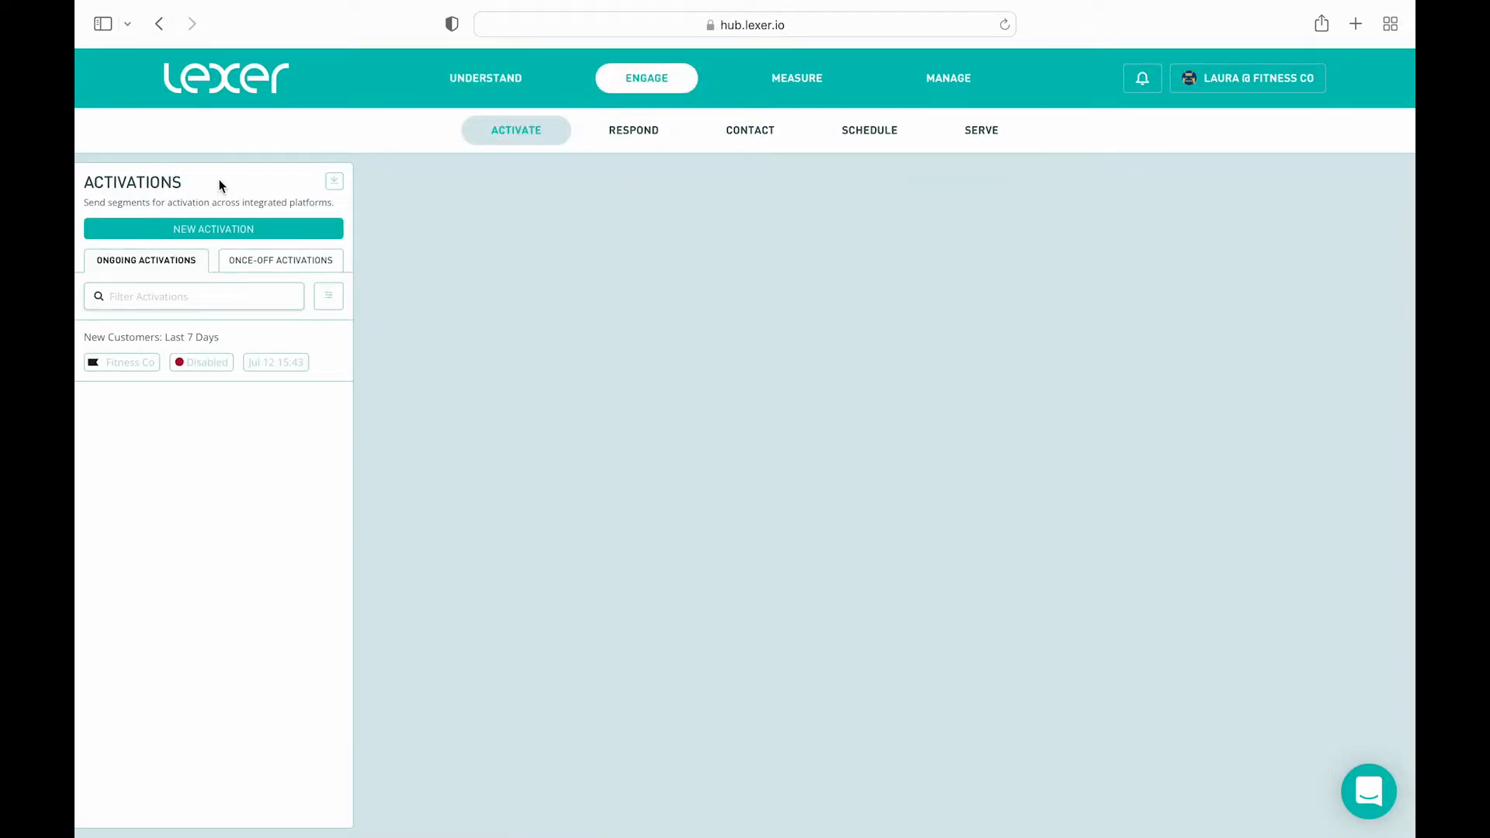
pyautogui.click(237, 230)
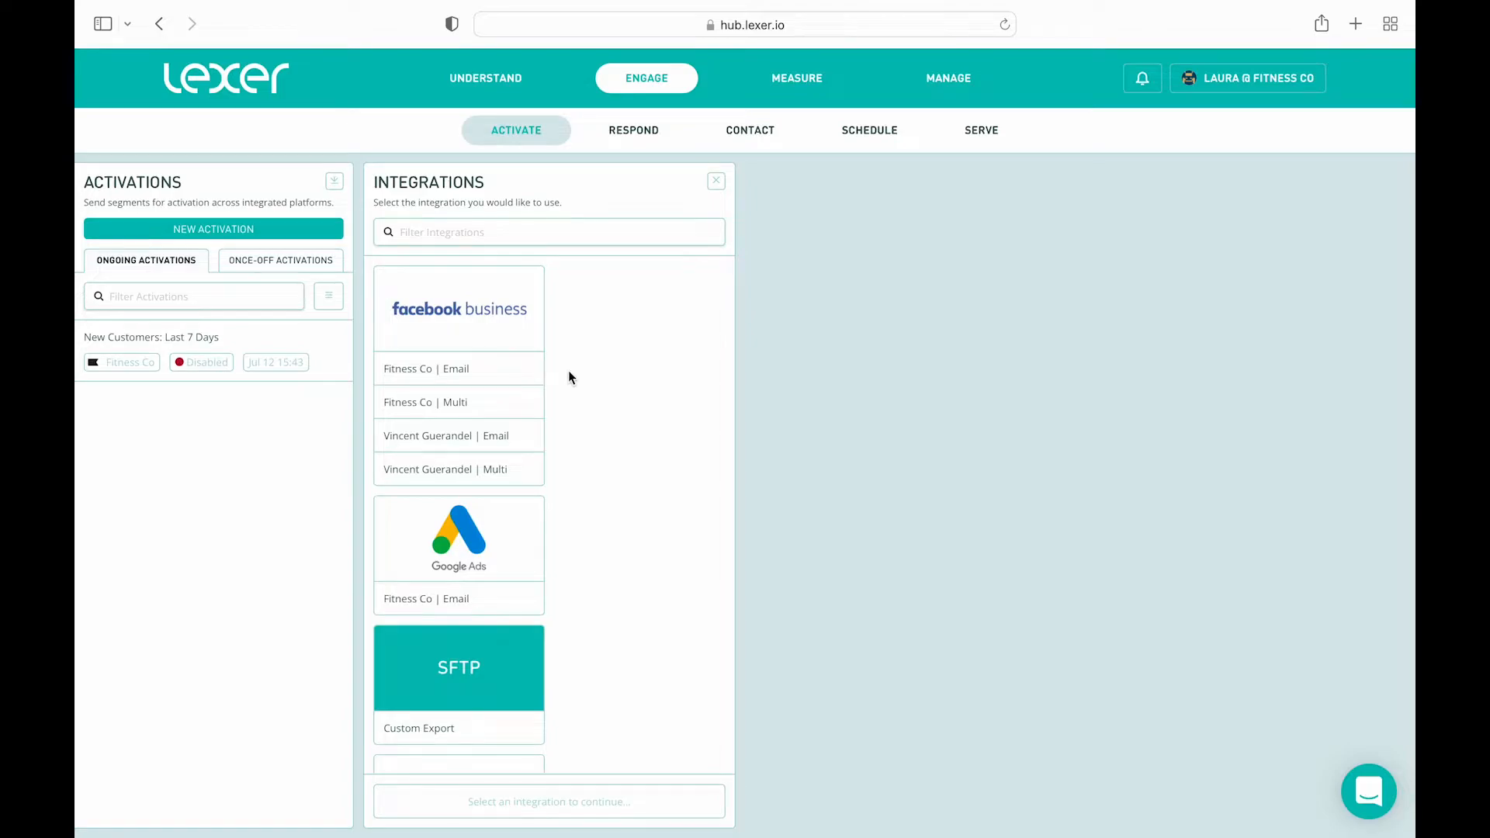
pyautogui.scroll(-4, 568, 371)
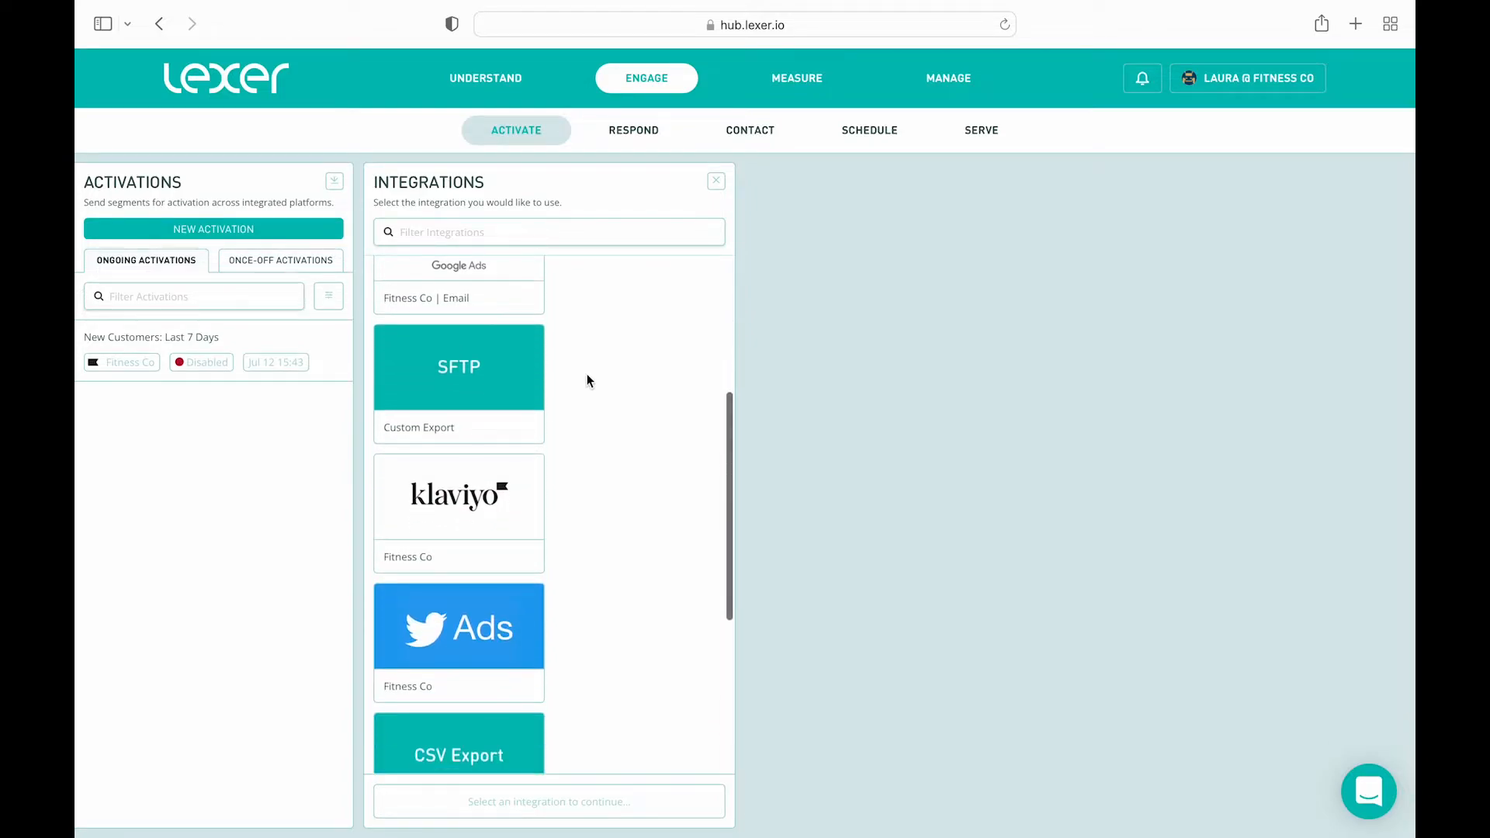
pyautogui.click(485, 573)
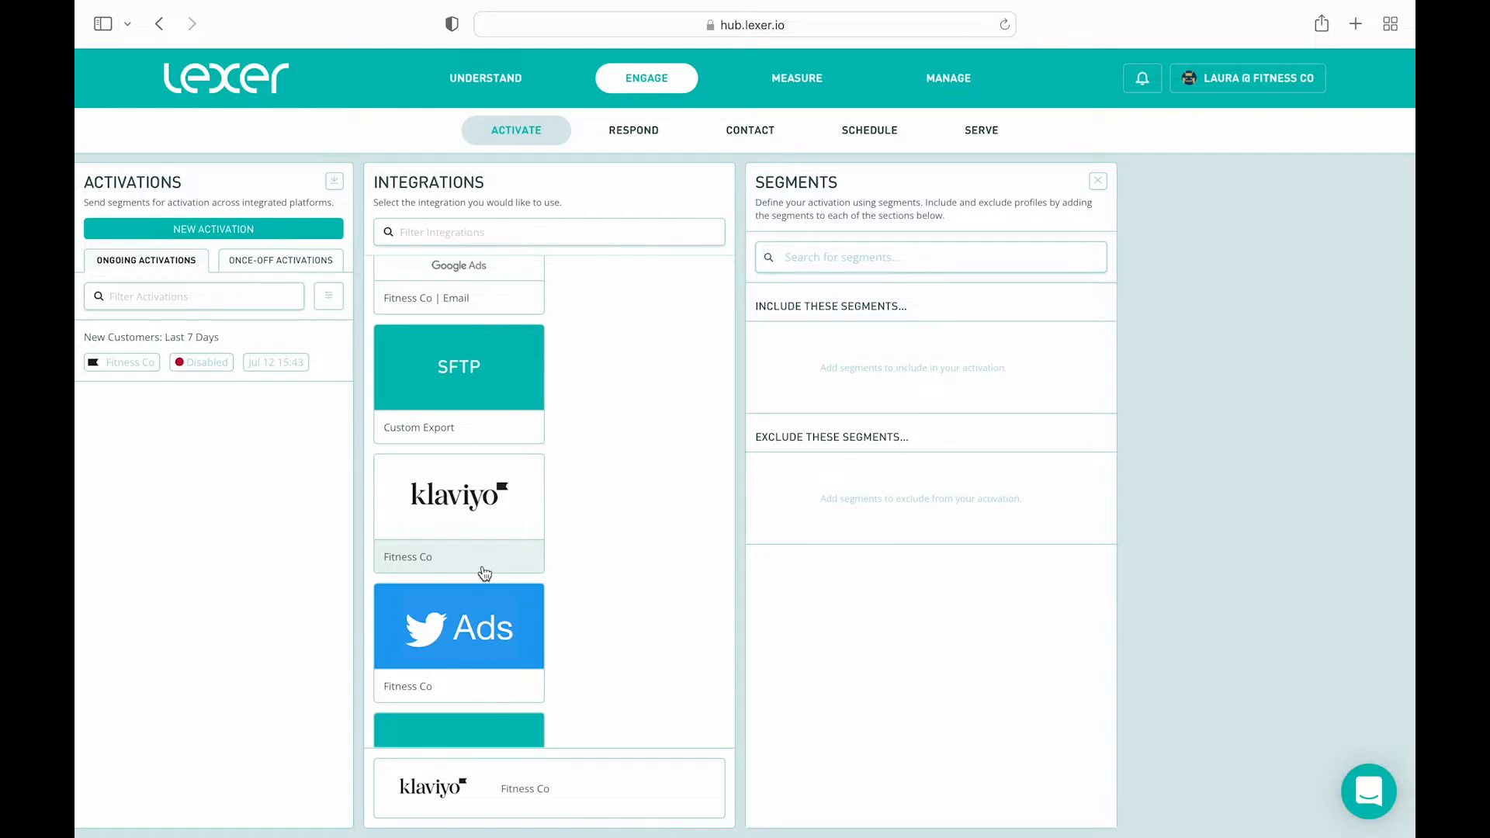
# Include the "High Value at Risk: Email Follow Up" segment in the activation and review the activation settings
pyautogui.click(826, 258)
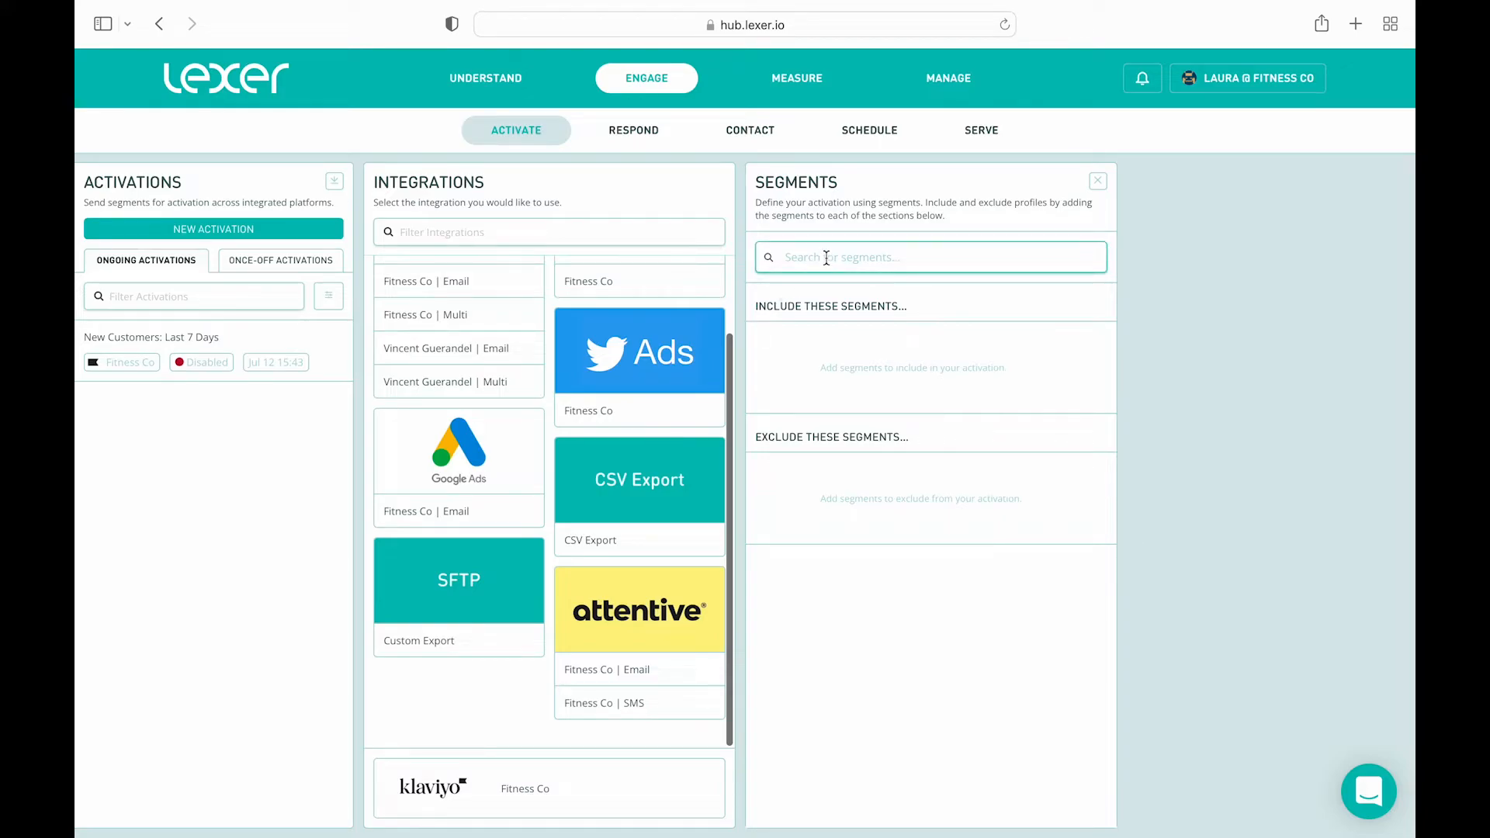
pyautogui.write('email')
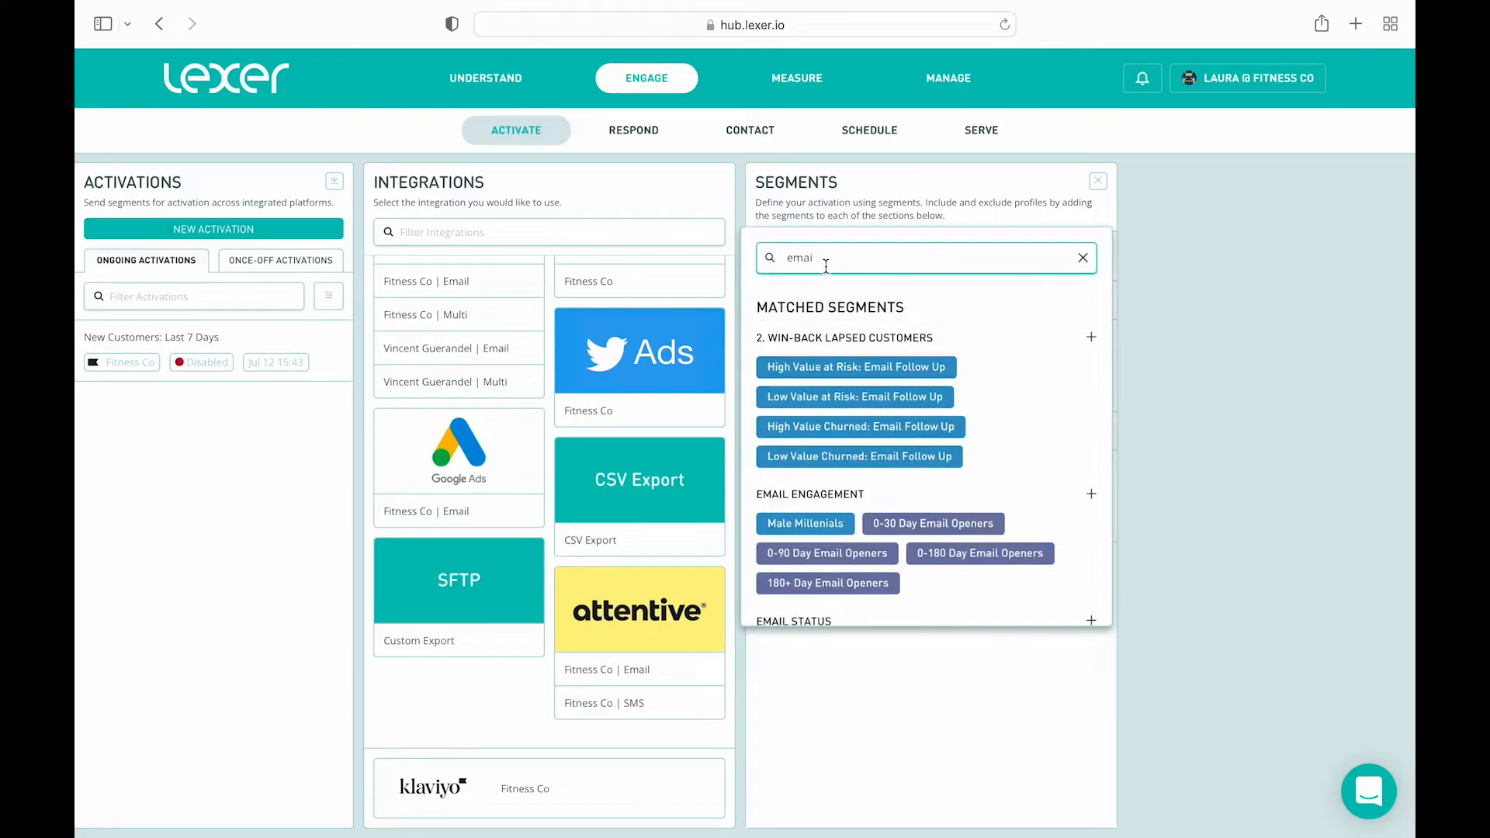
pyautogui.click(813, 368)
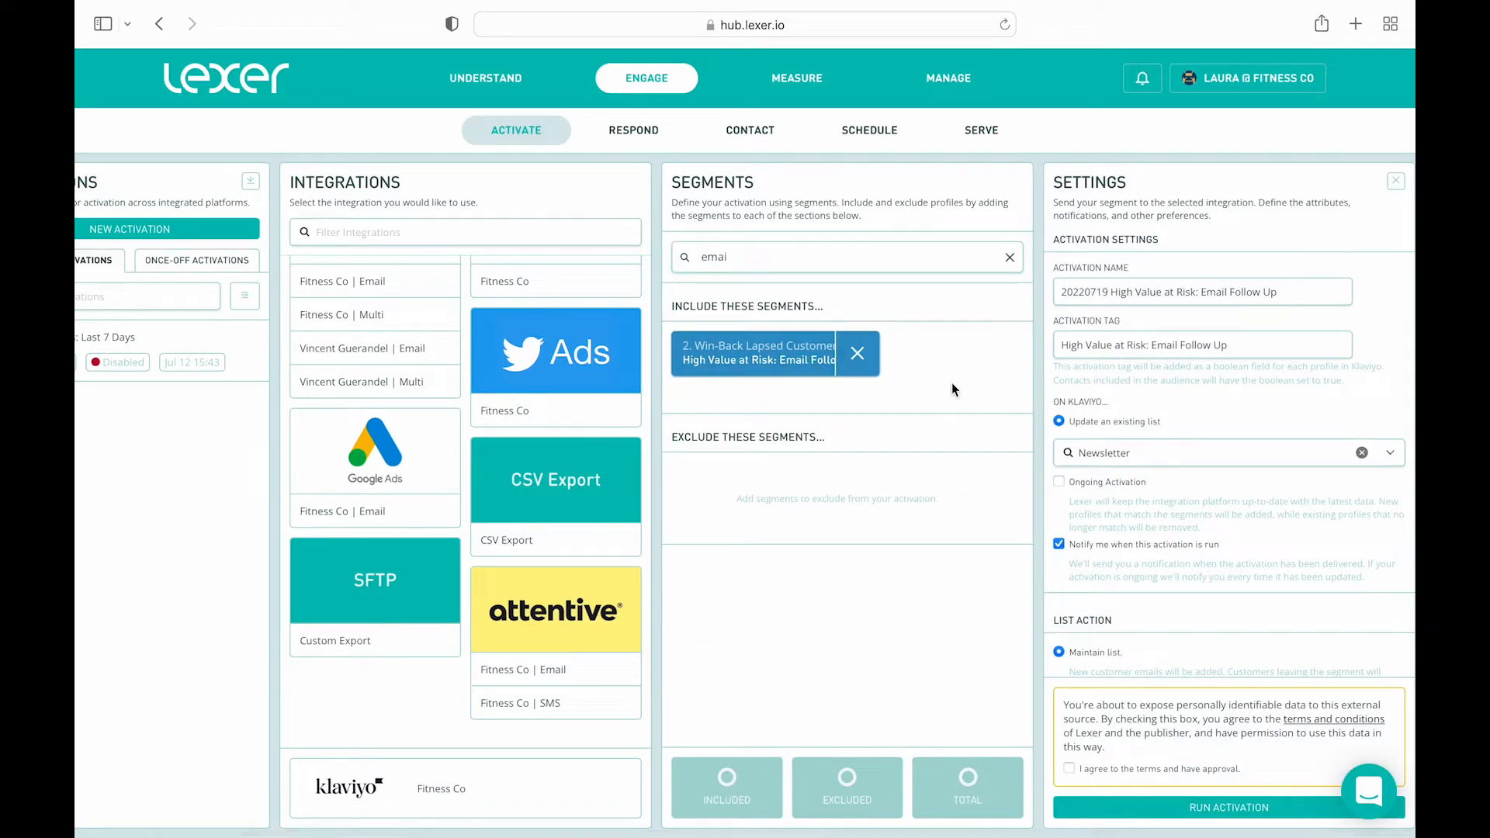
pyautogui.scroll(-5, 1152, 404)
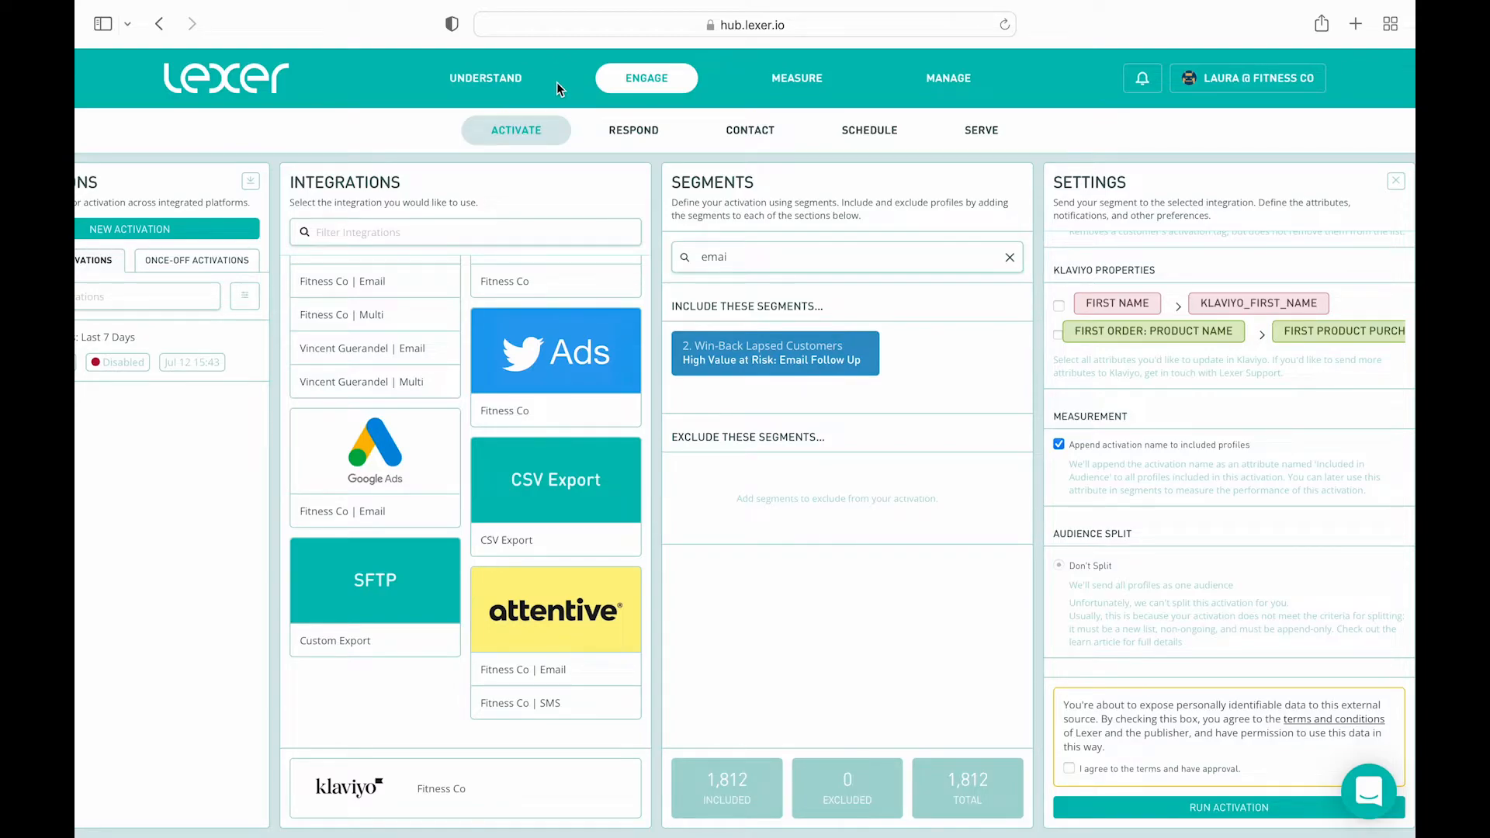
# Return to the segment builder and require the Product Purchased smart search for all profiles
pyautogui.click(516, 87)
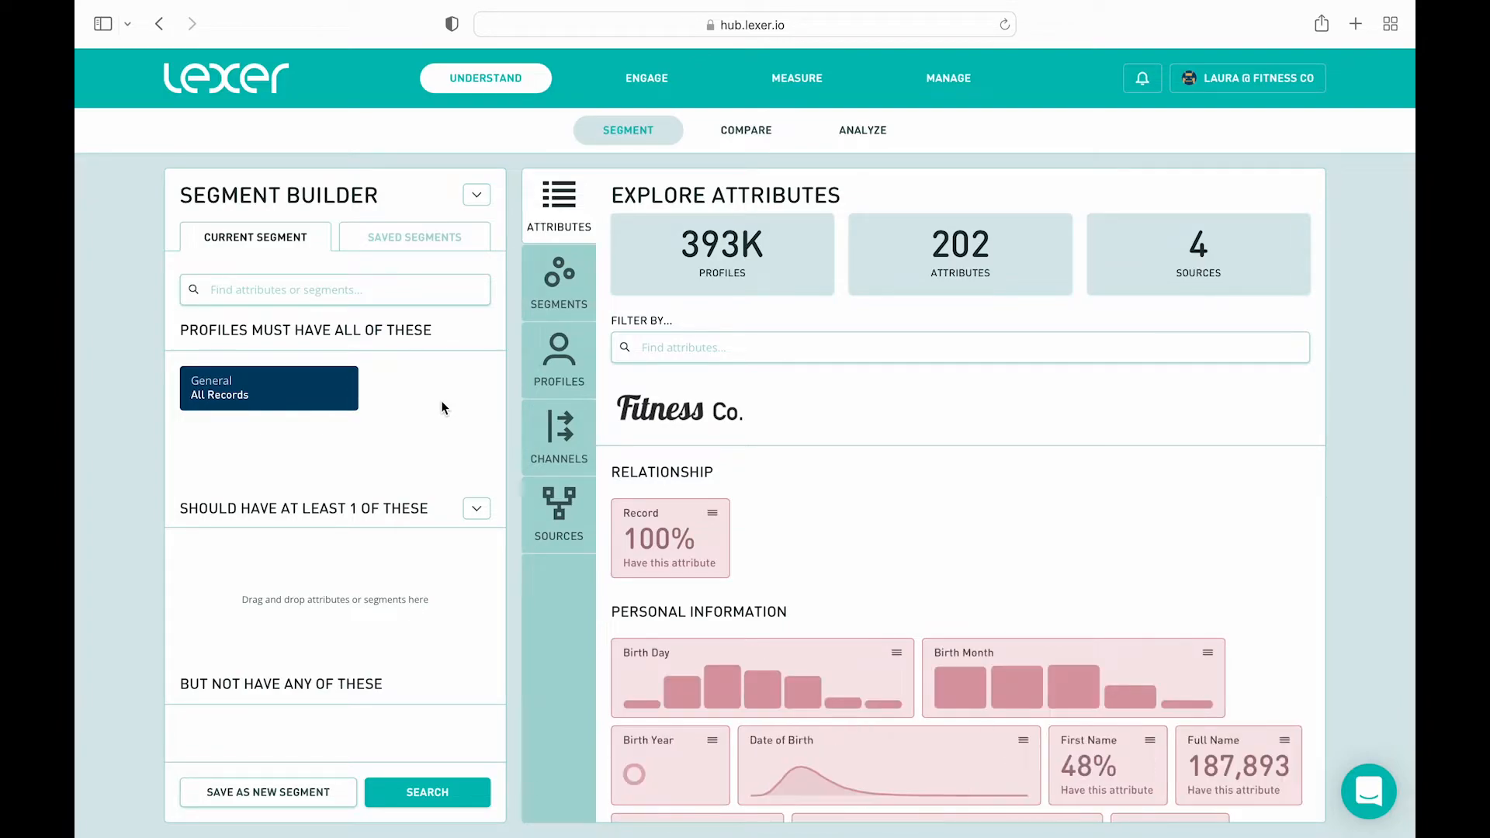
pyautogui.click(418, 291)
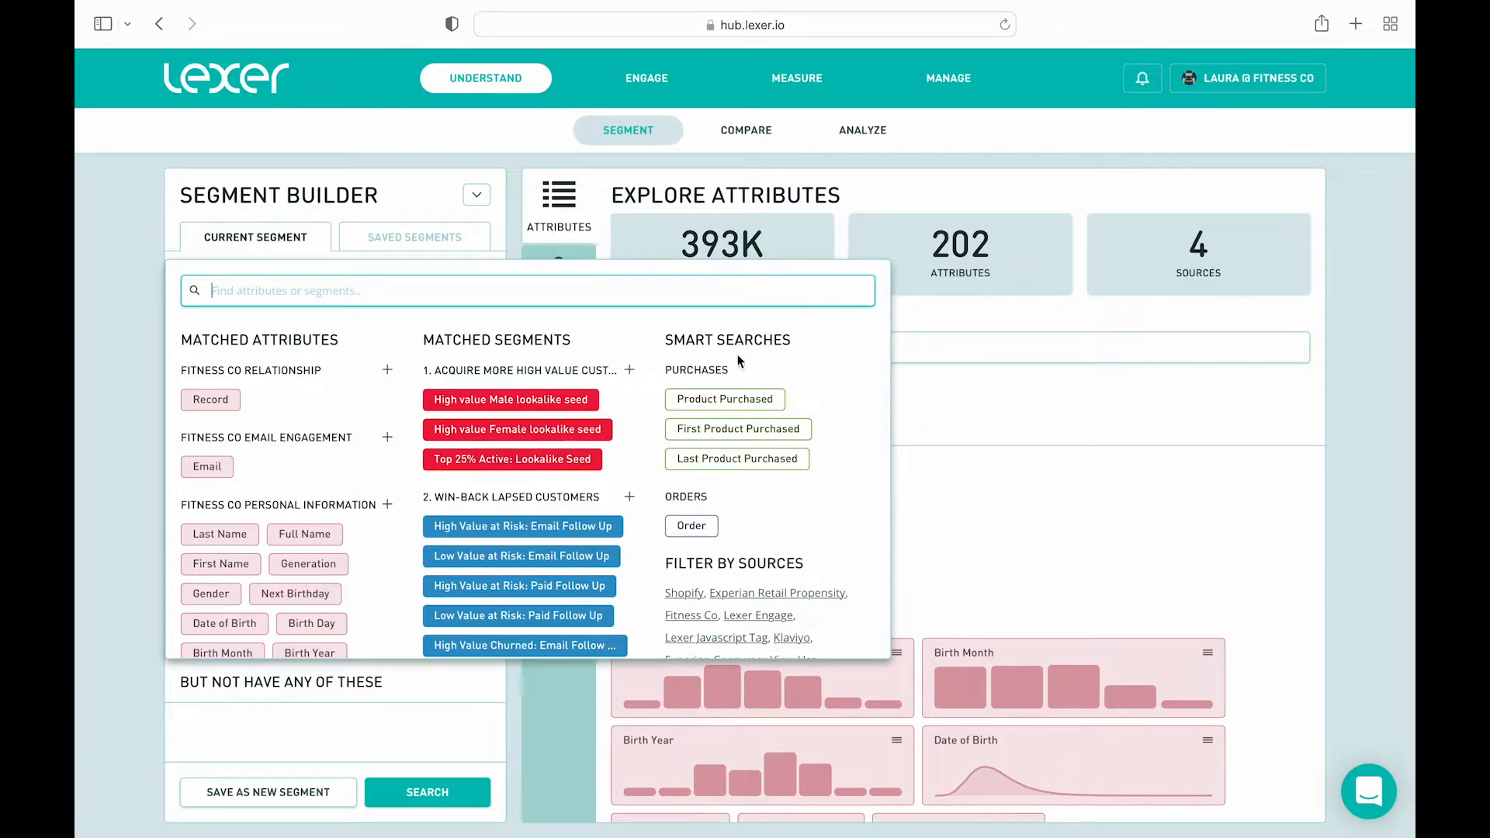
pyautogui.click(781, 400)
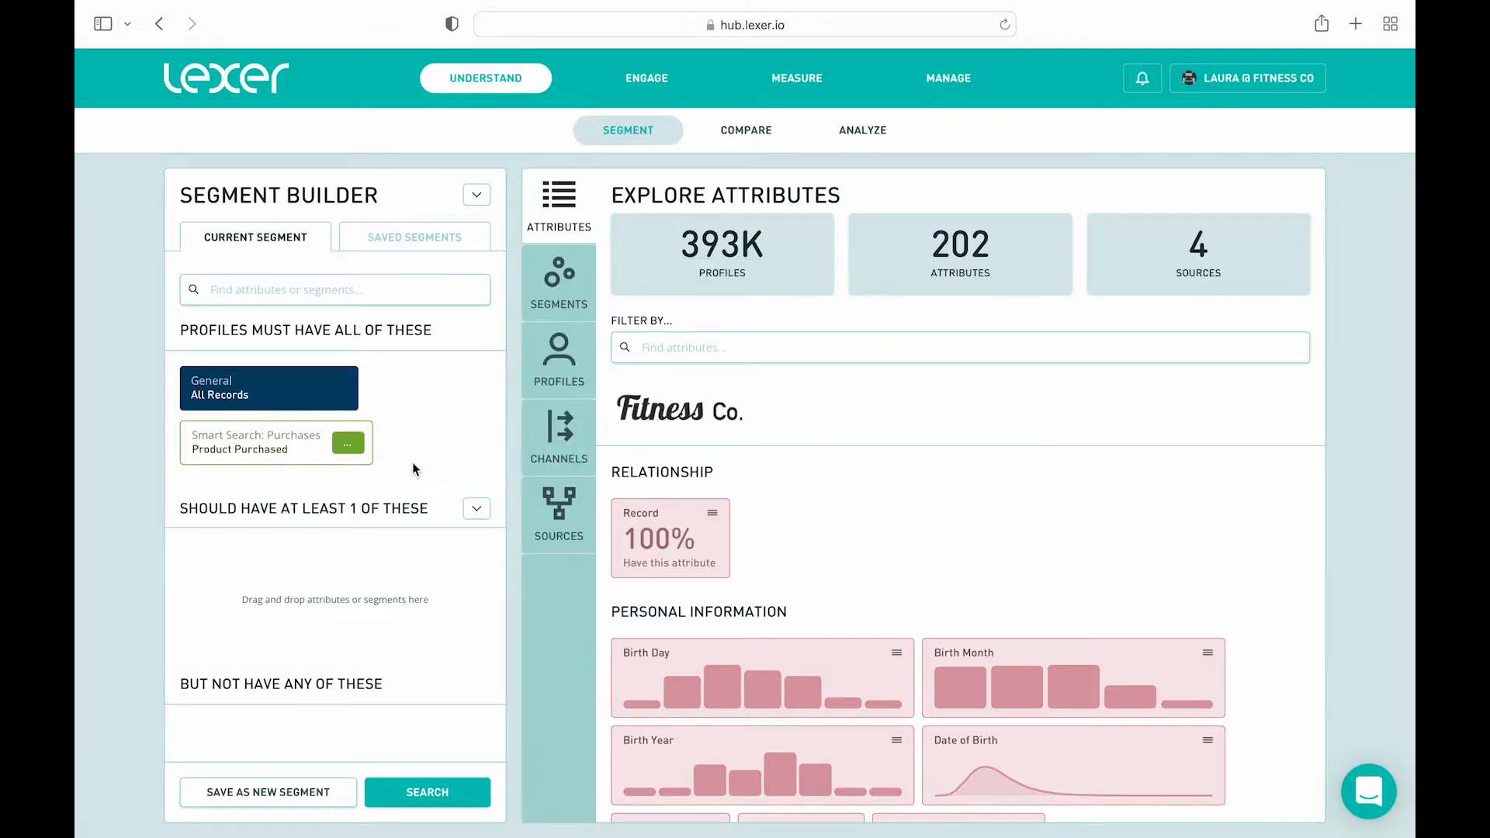
# Filter the Product Purchased condition by Product Name, choosing Tiffany Fitness Tee
pyautogui.click(353, 449)
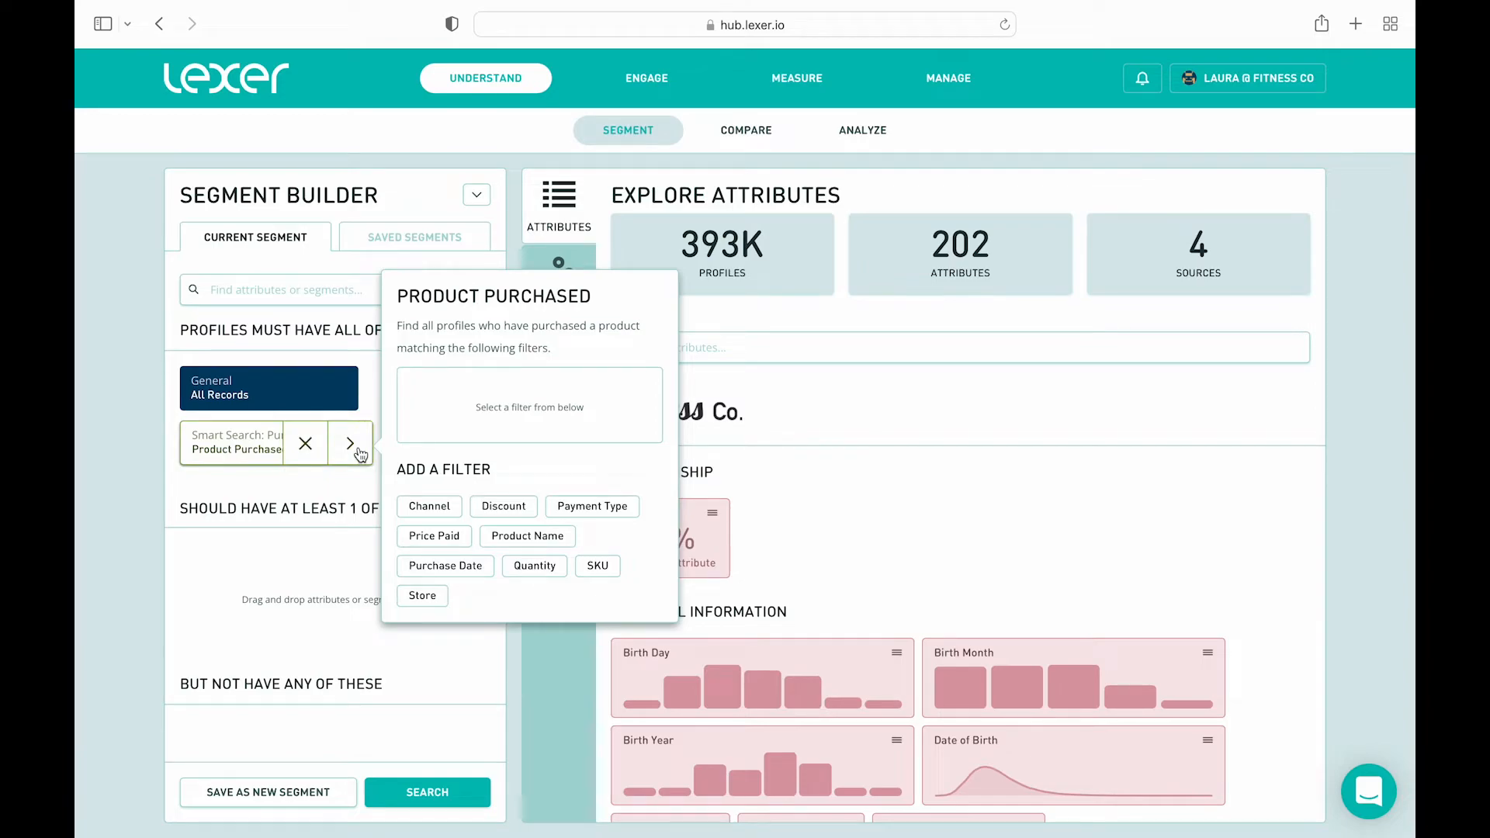
pyautogui.click(489, 535)
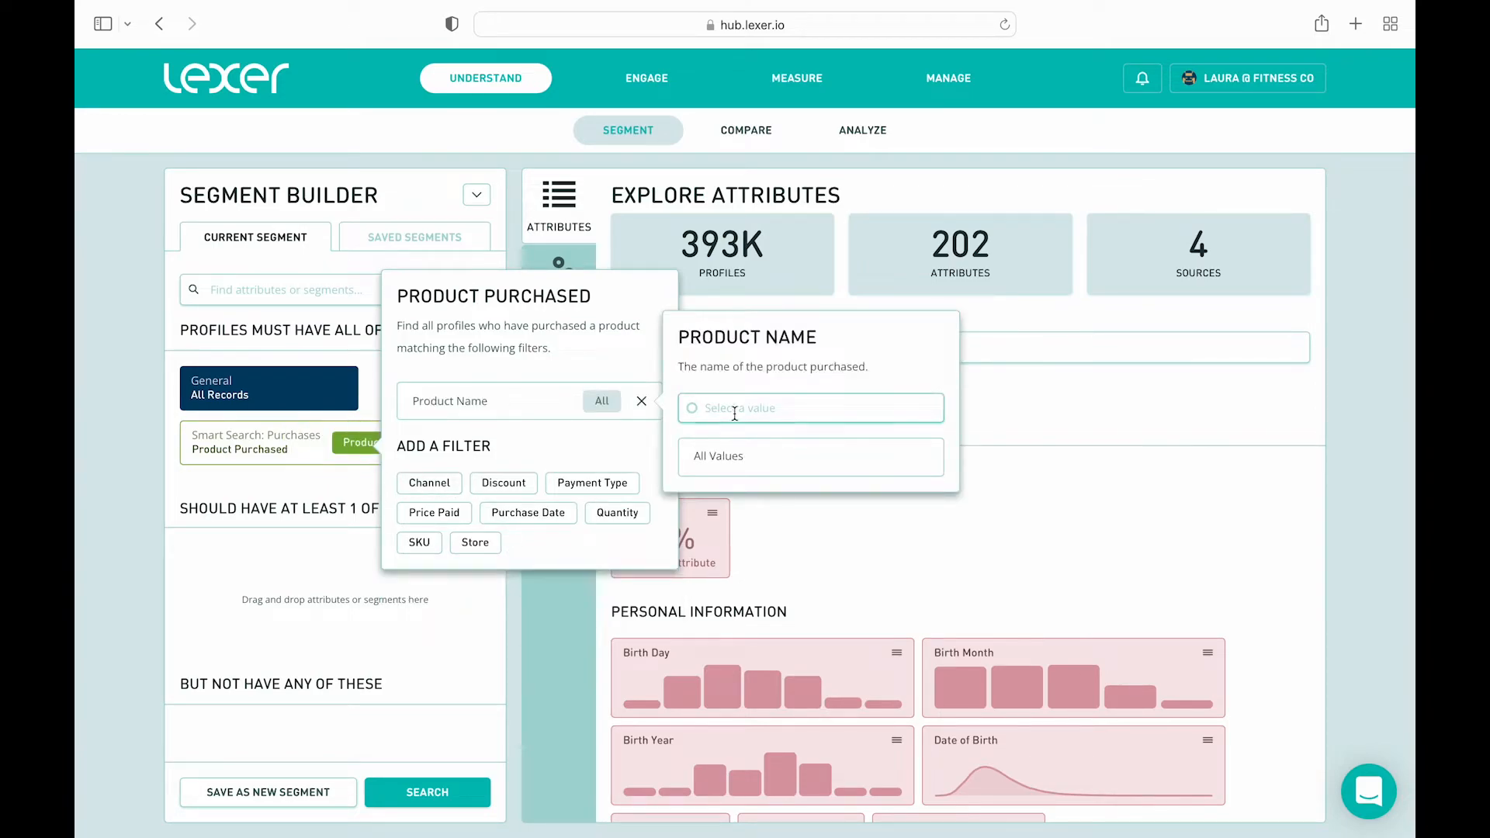
pyautogui.click(734, 414)
pyautogui.write('Tiffany')
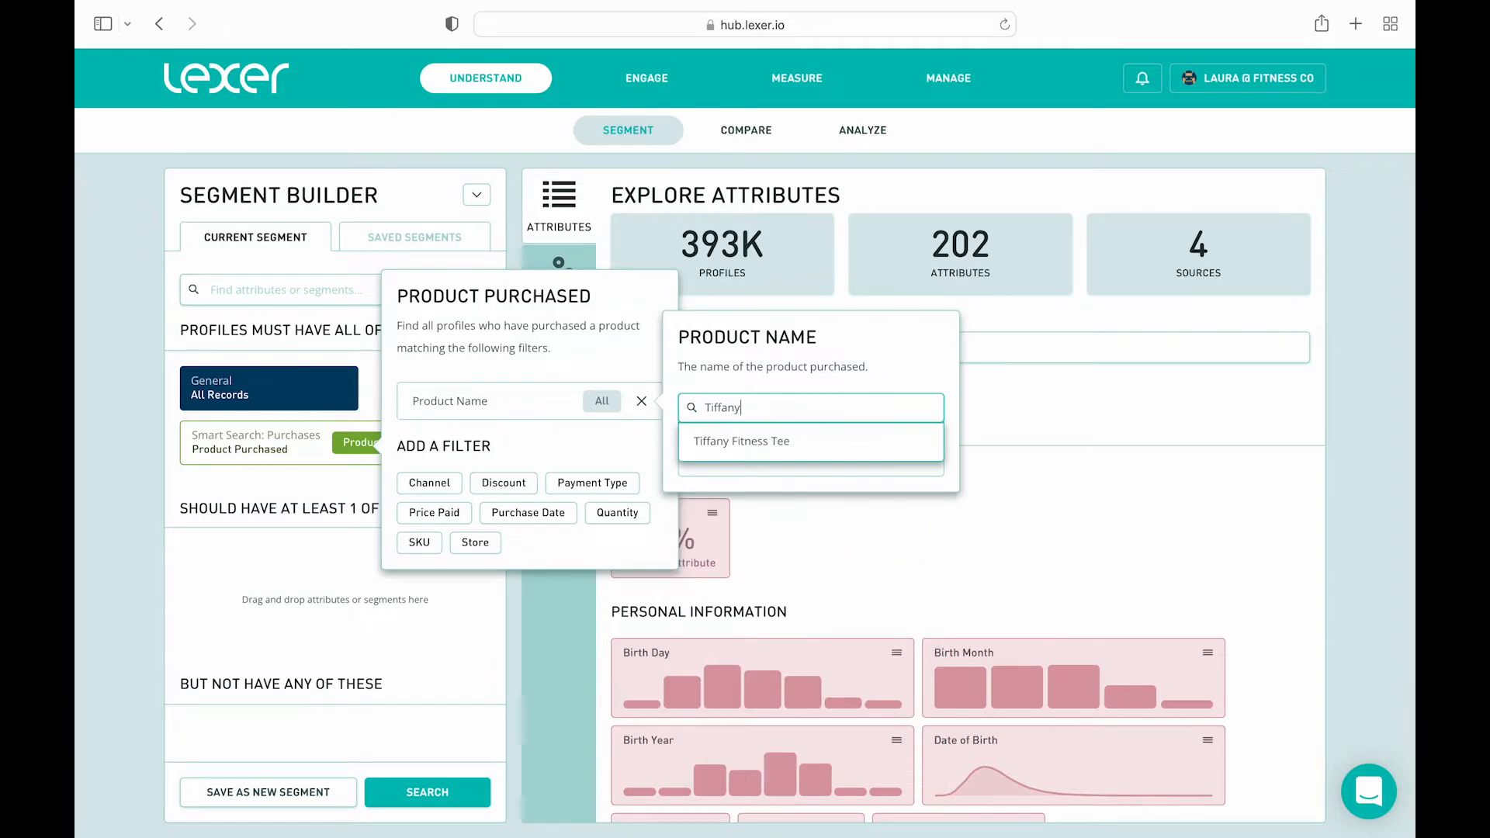
pyautogui.click(773, 448)
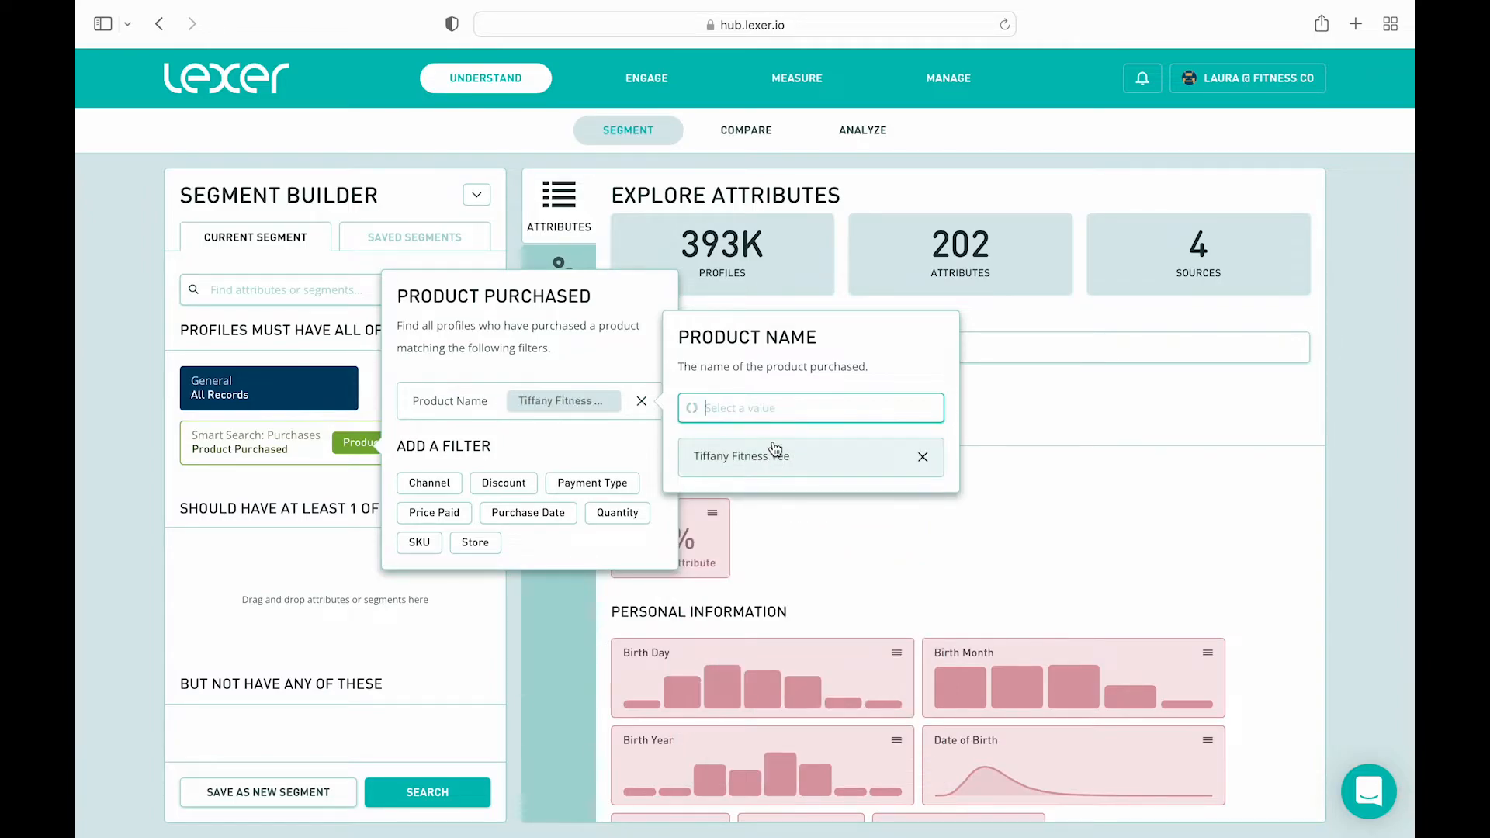
# Add a Purchase Date filter with the Between option to the Product Purchased condition
pyautogui.click(580, 456)
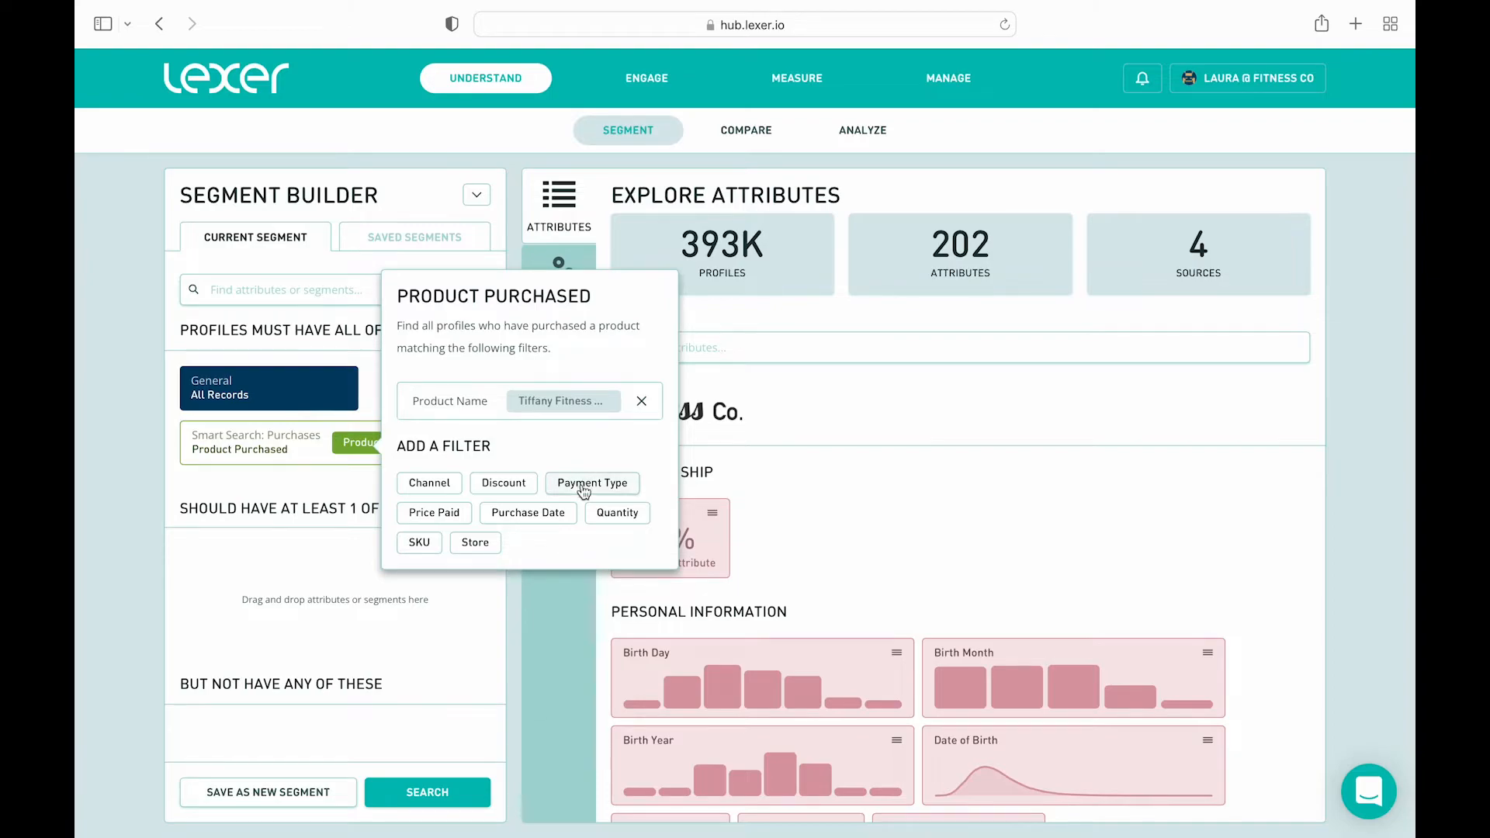
pyautogui.click(565, 516)
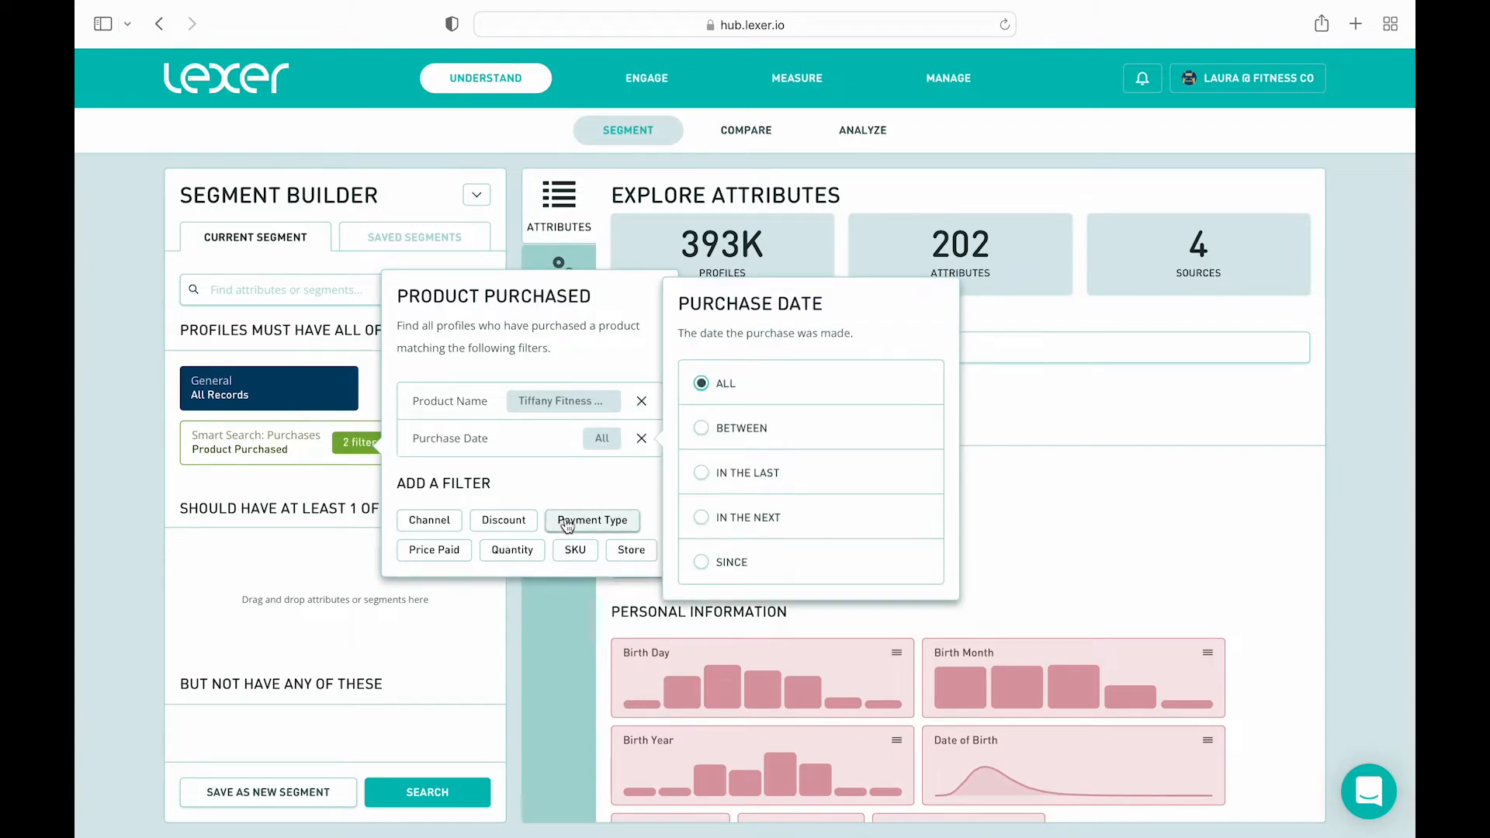
pyautogui.click(702, 428)
pyautogui.click(627, 481)
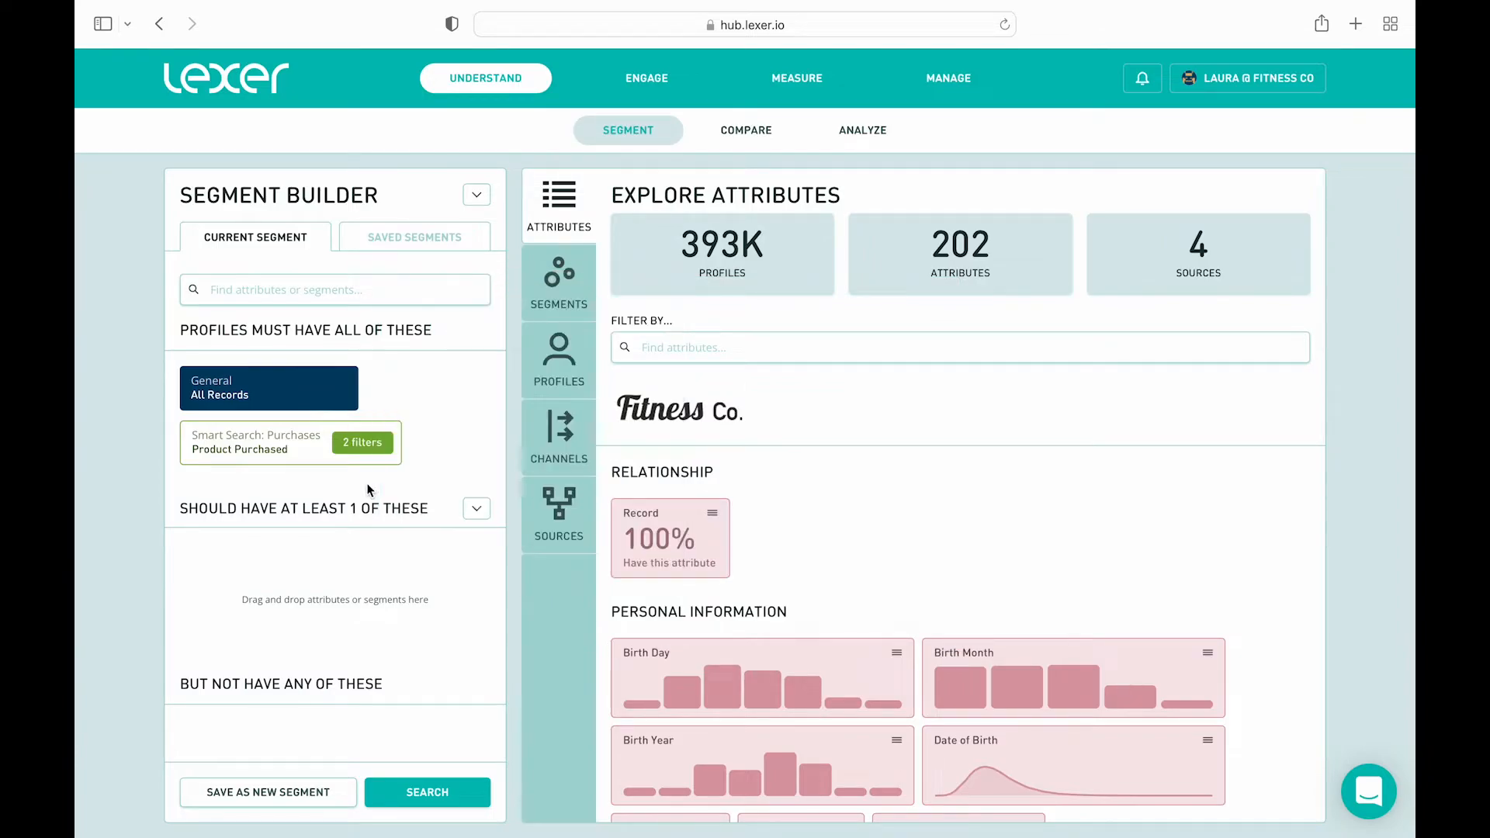
# Run the segment search and examine the settings for saving it as a new segment, closing them without saving
pyautogui.click(433, 807)
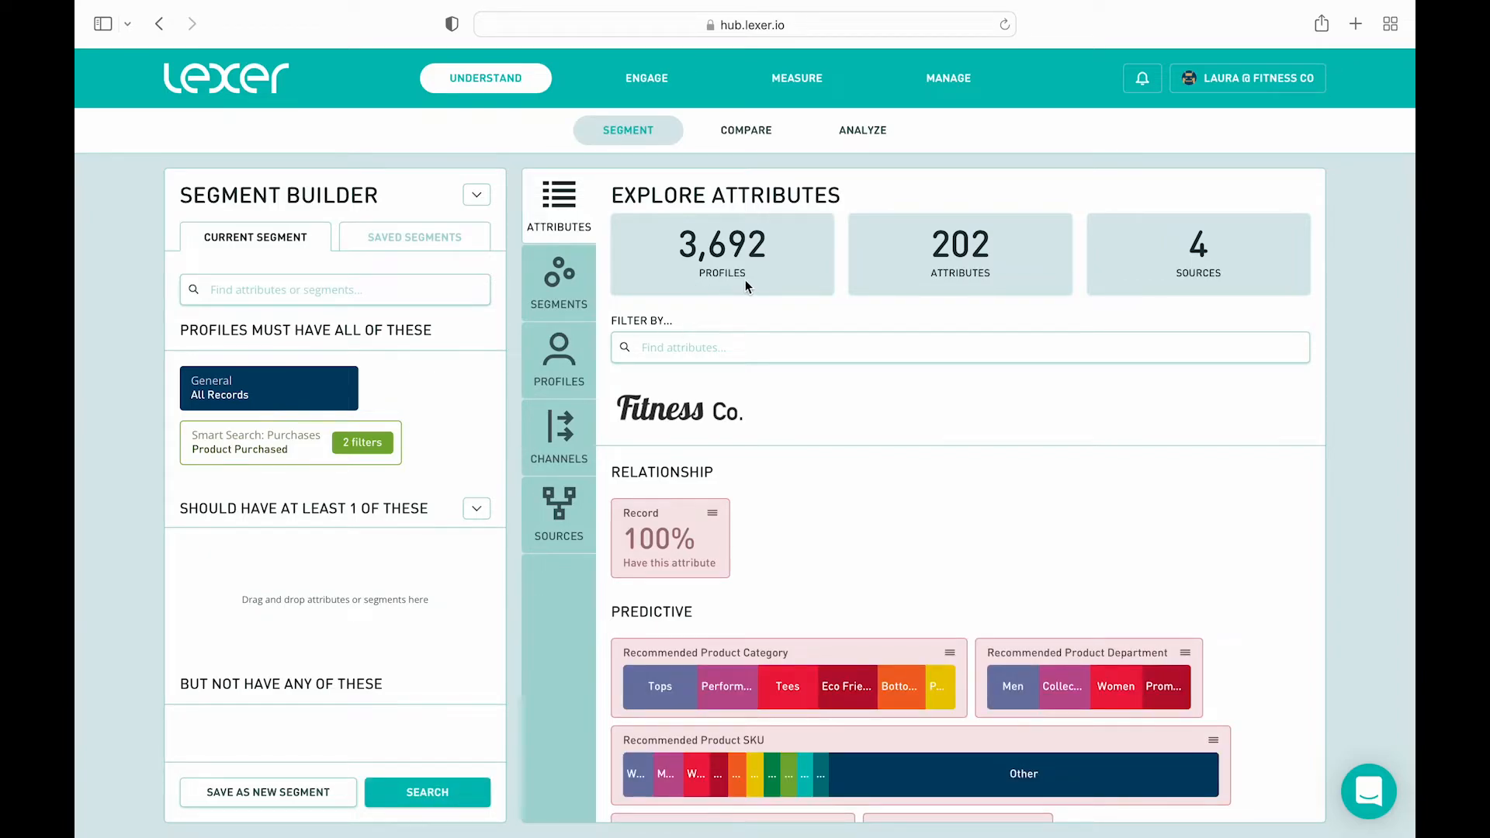
pyautogui.click(333, 793)
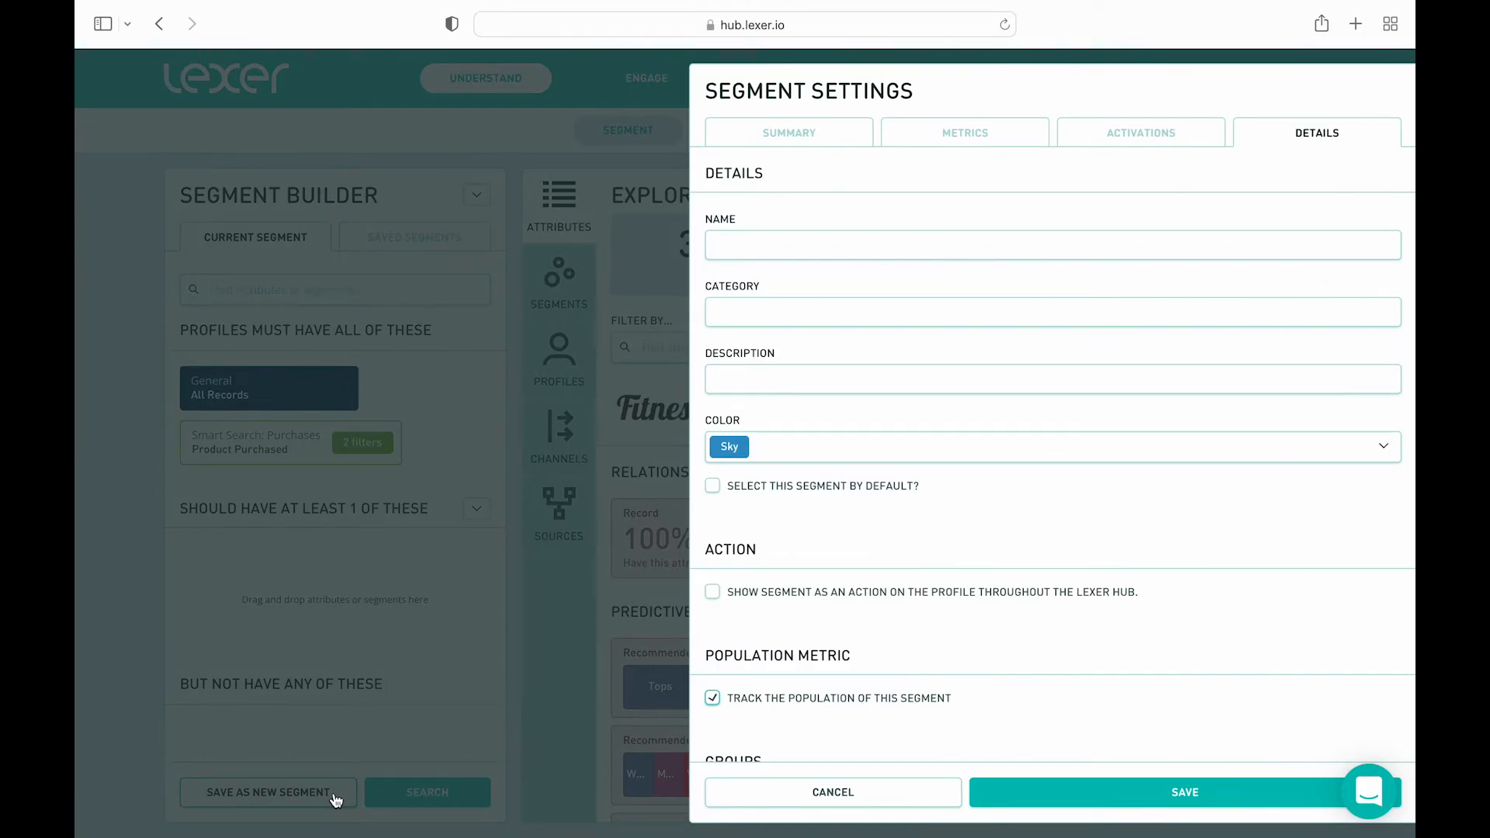
pyautogui.click(467, 547)
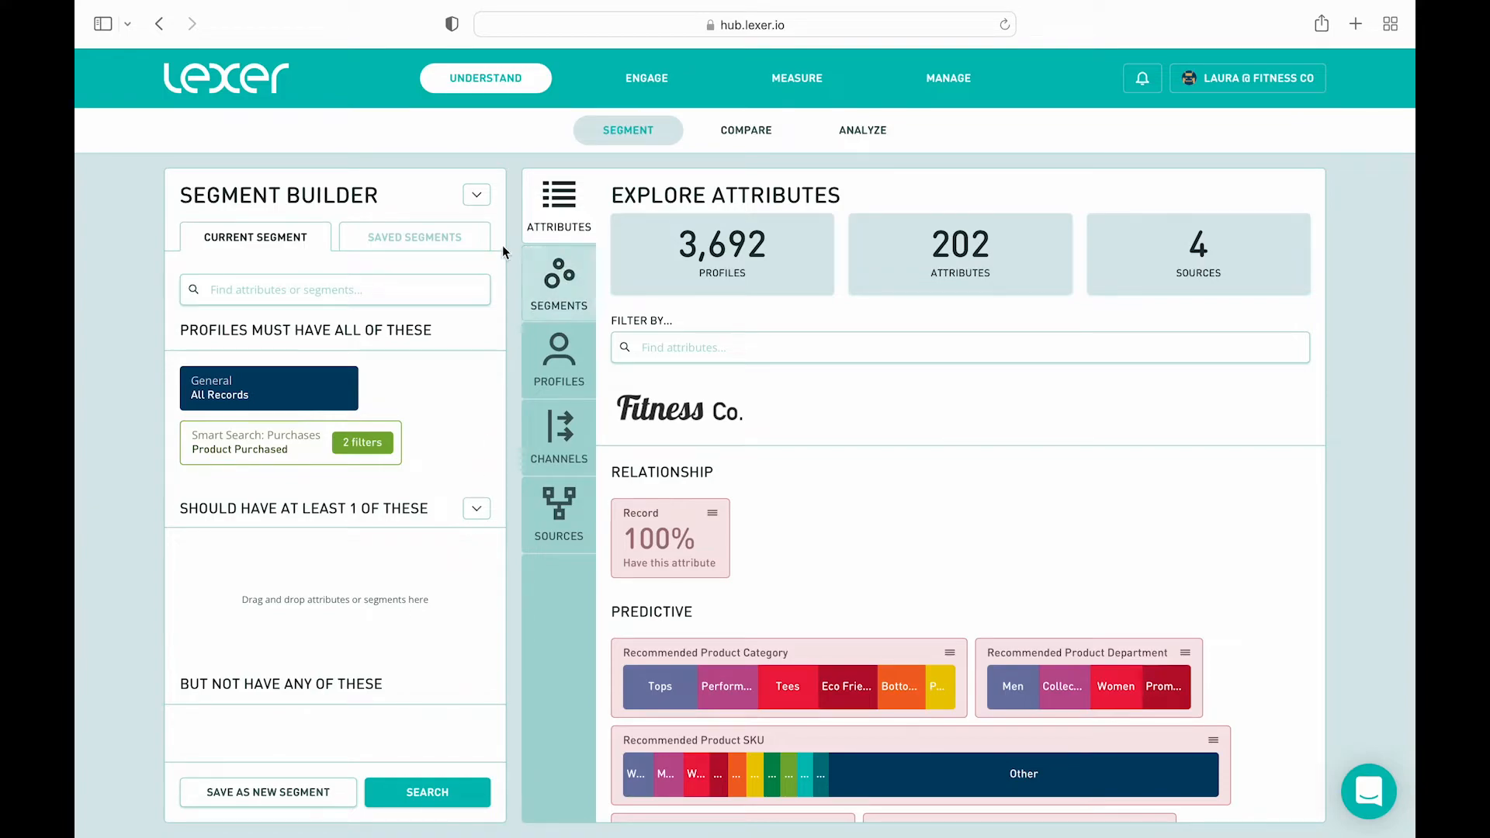
# Clear the Product Purchased condition from the segment and rerun the search on All Records
pyautogui.click(478, 195)
pyautogui.click(501, 223)
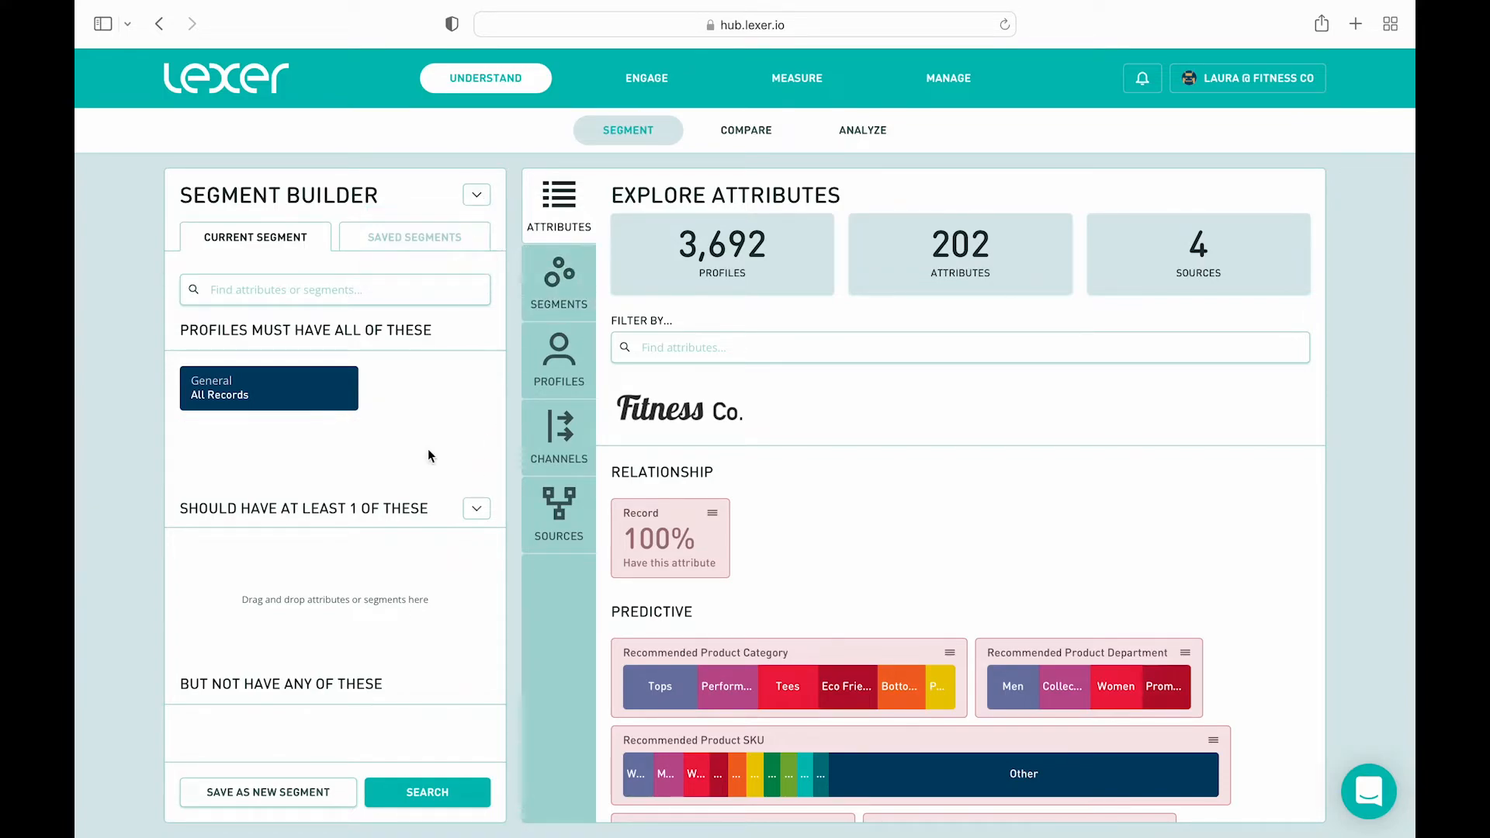
pyautogui.click(406, 800)
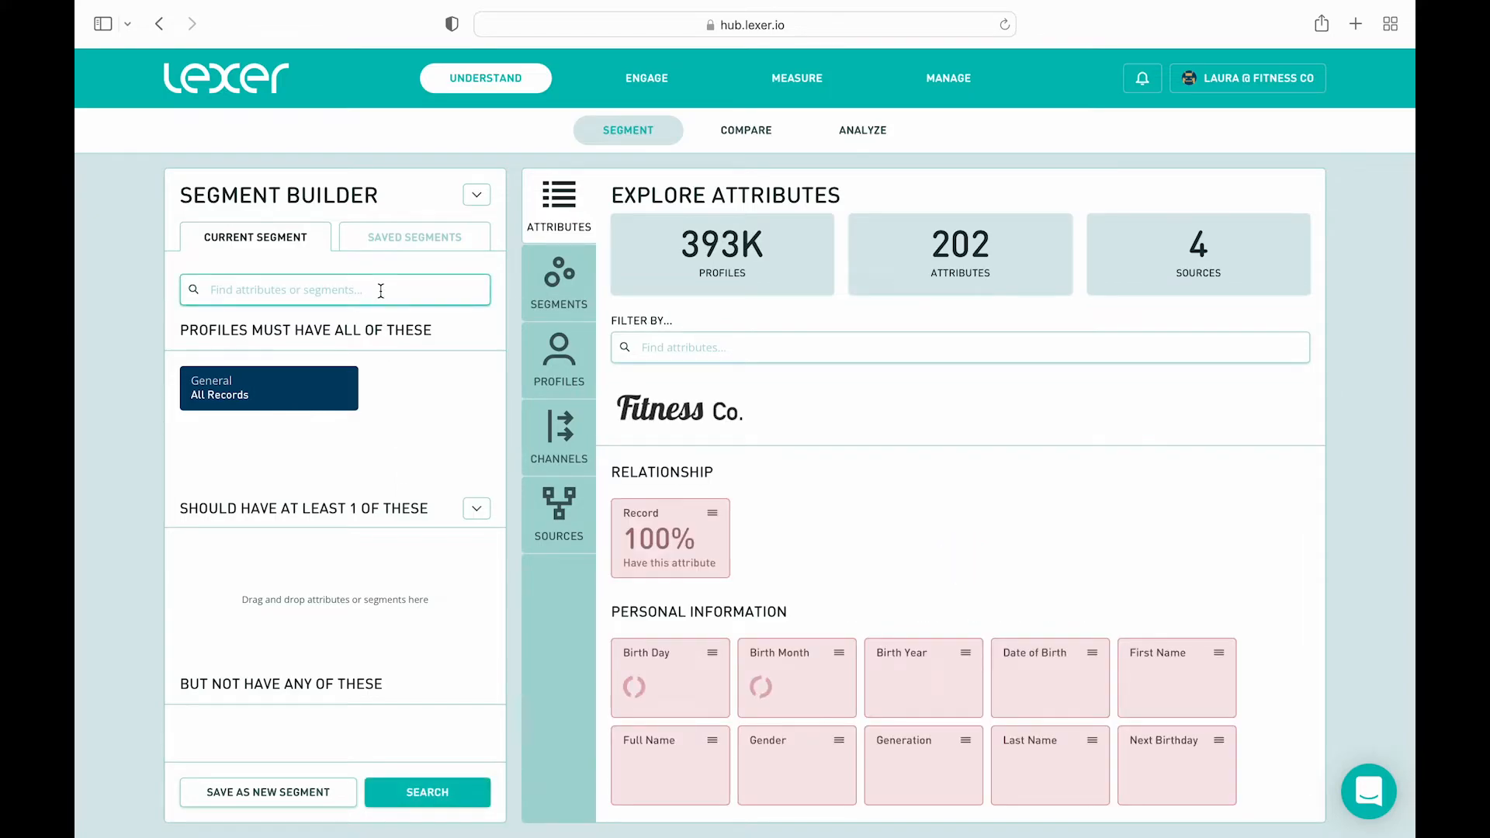
# Require the Categories Viewed attribute from Lexer Javascript Tag Web Engagement and view its value options
pyautogui.click(380, 290)
pyautogui.write('cate')
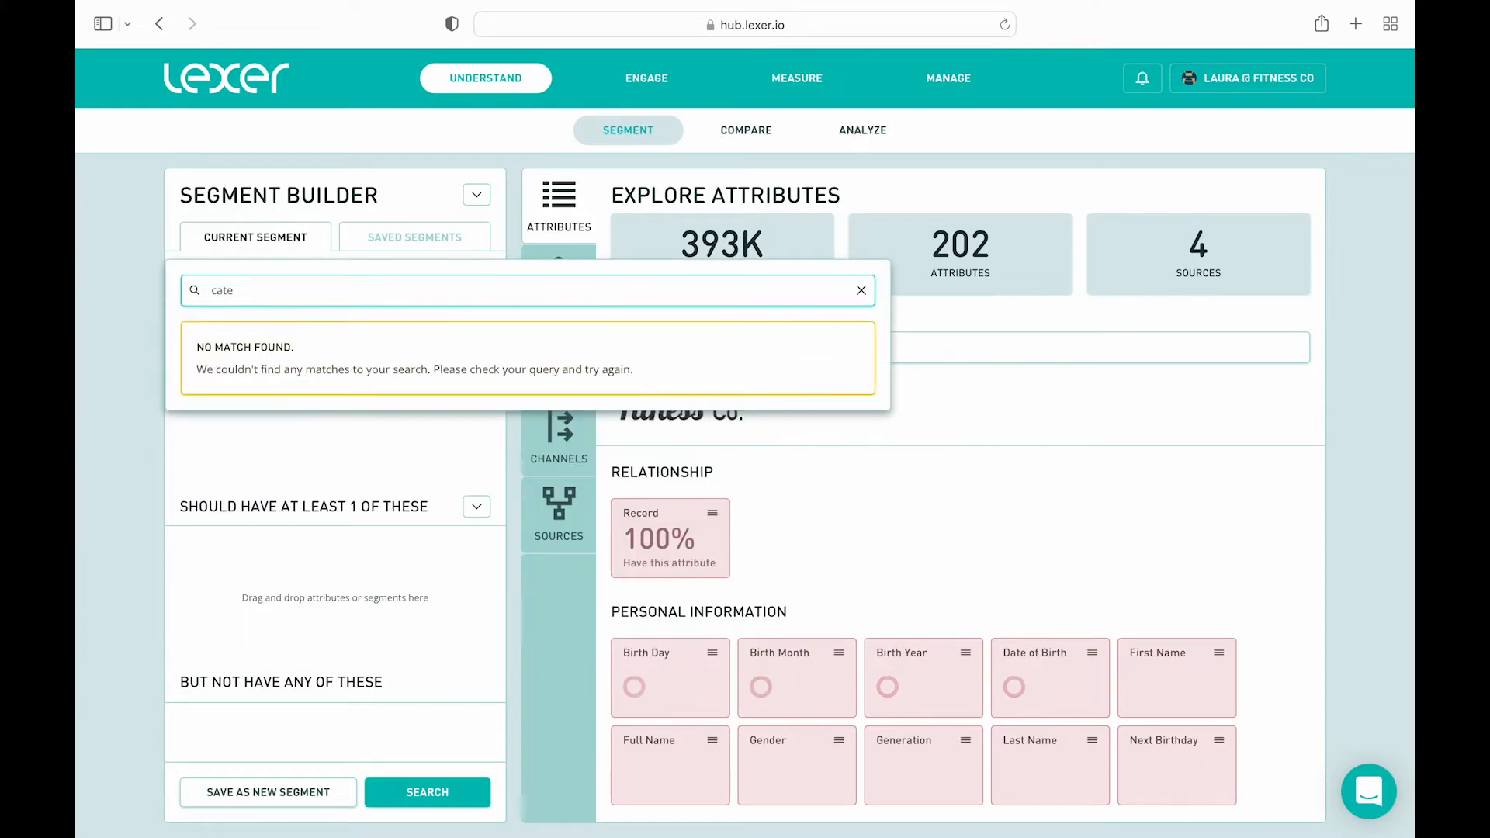
pyautogui.write('gories')
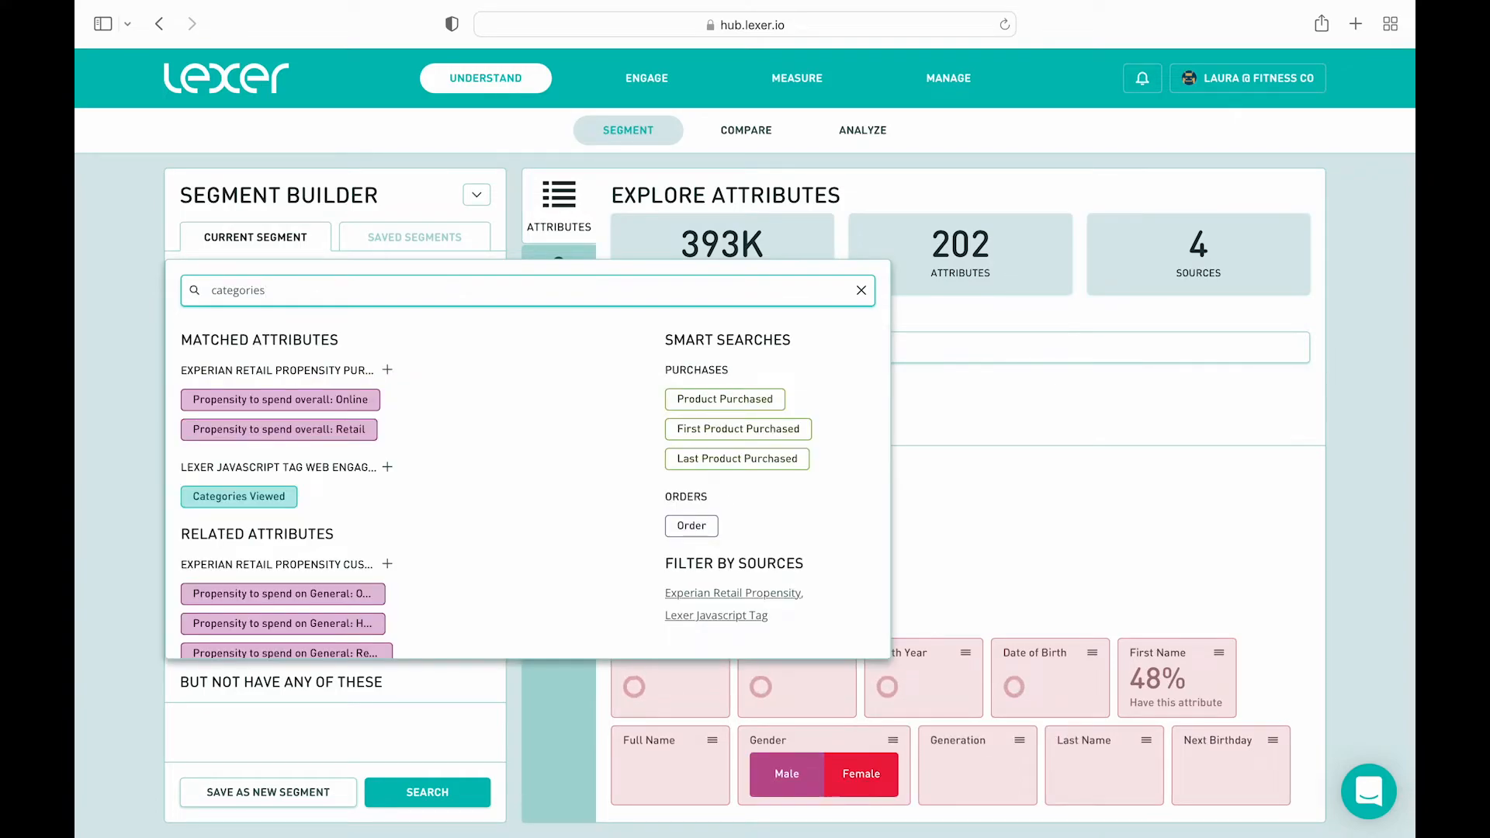
pyautogui.click(289, 497)
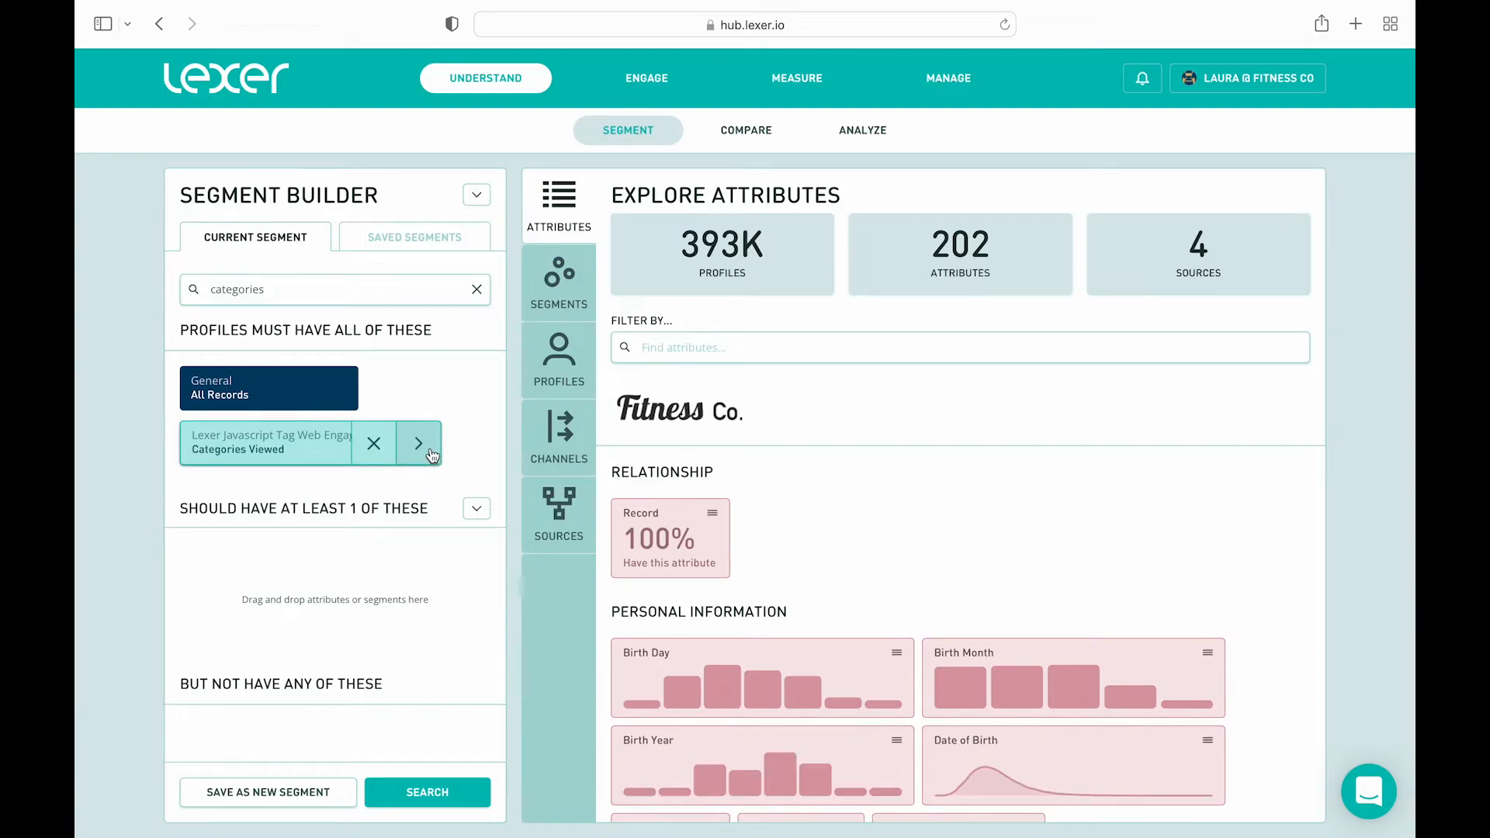
pyautogui.click(431, 451)
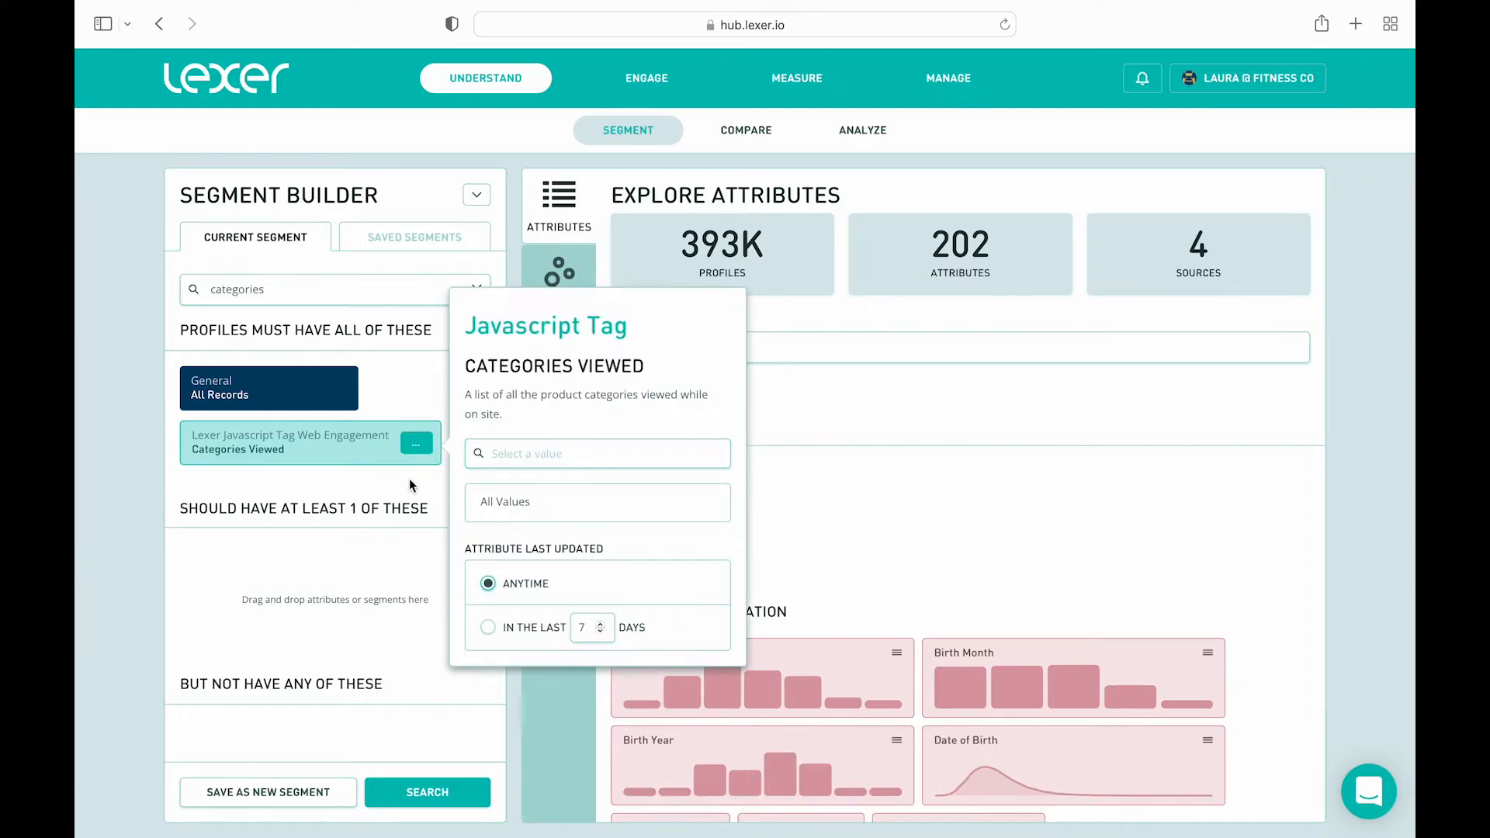
pyautogui.click(409, 479)
# Add the Shopify Products attribute Product Name to the required conditions and view its options
pyautogui.click(257, 289)
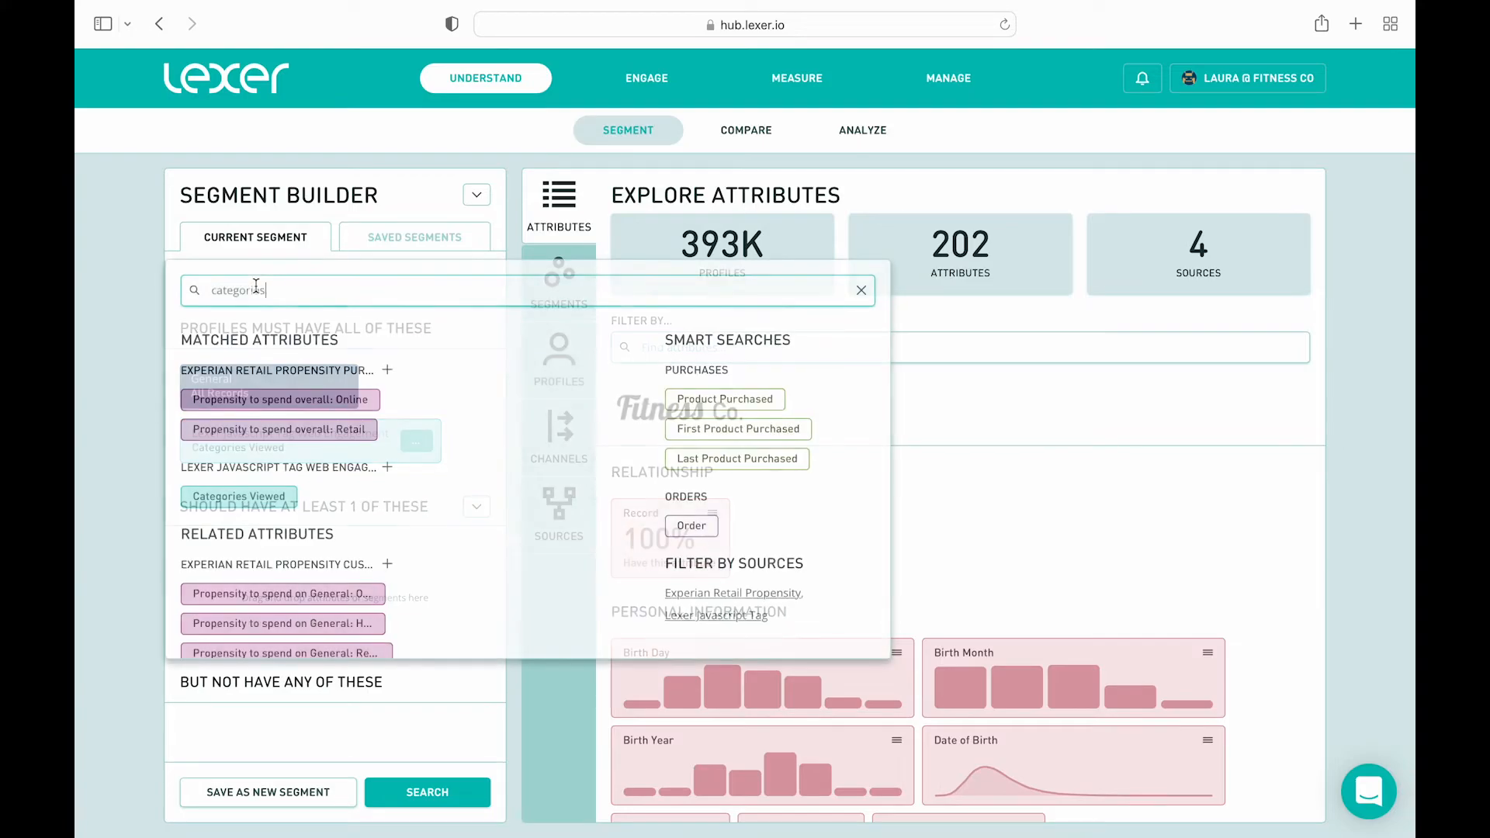
pyautogui.write('product')
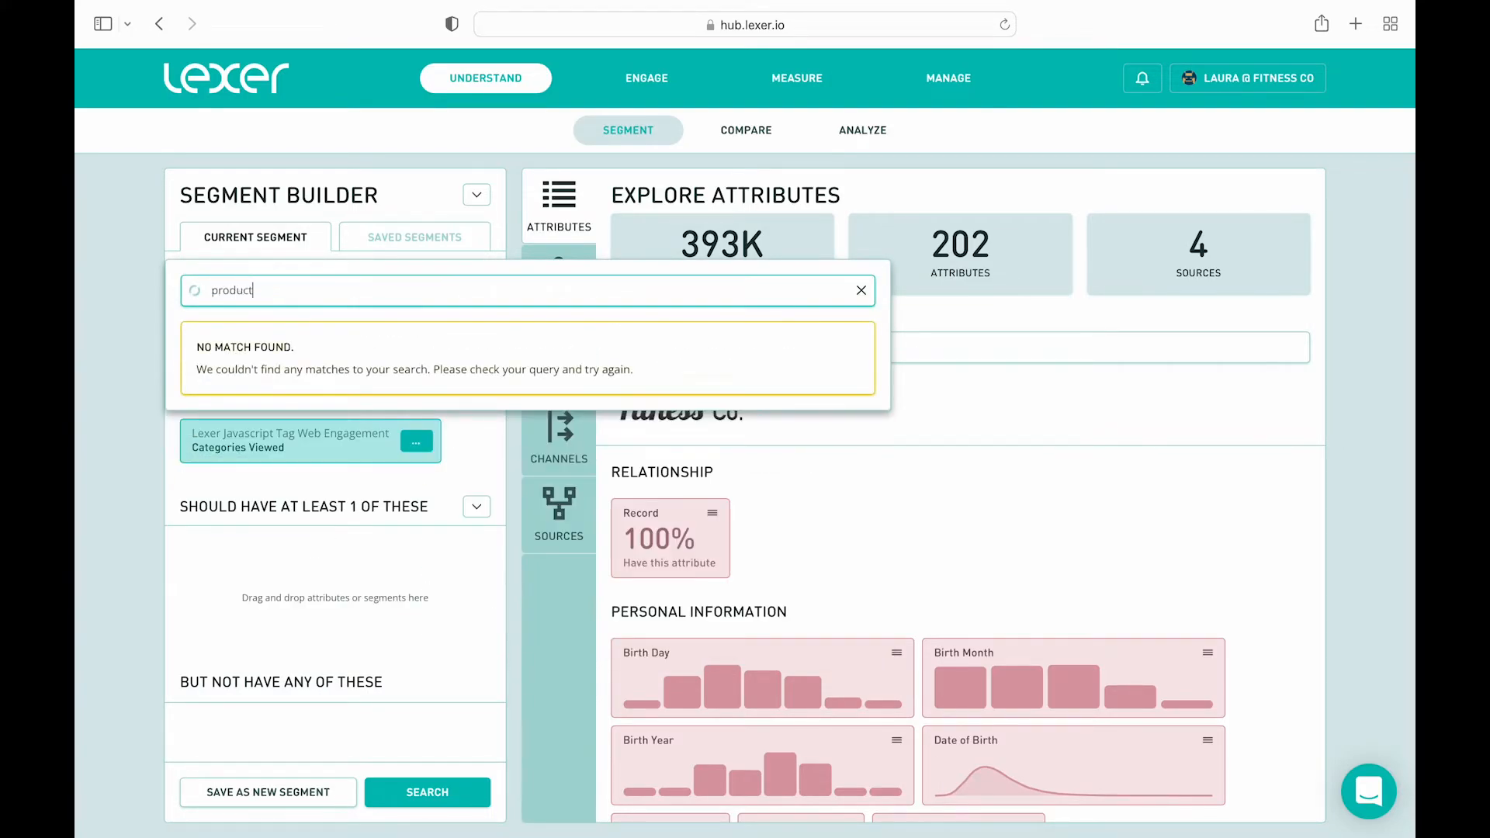
pyautogui.write(' name')
pyautogui.click(241, 394)
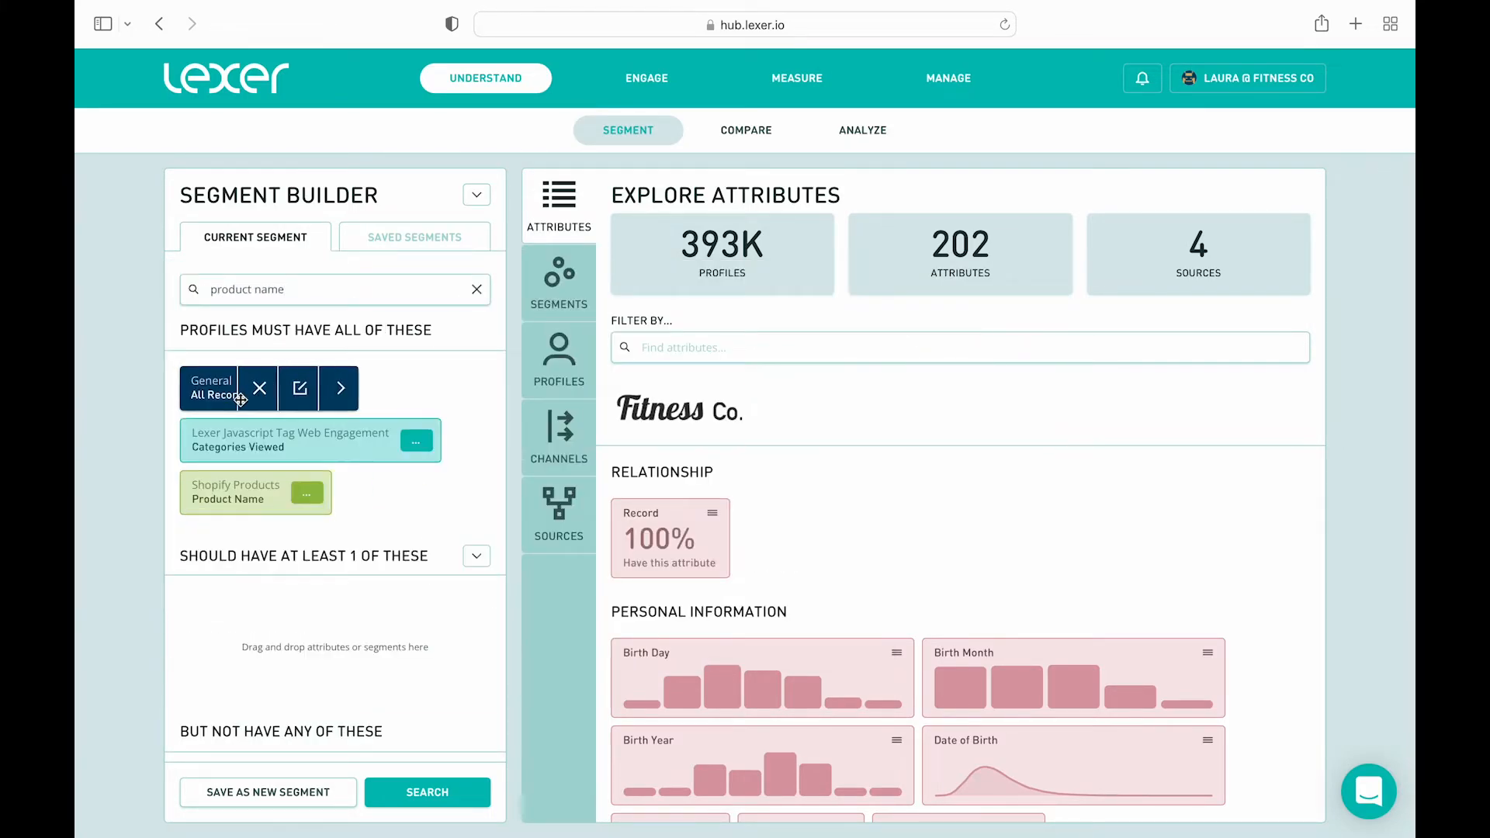
pyautogui.click(318, 494)
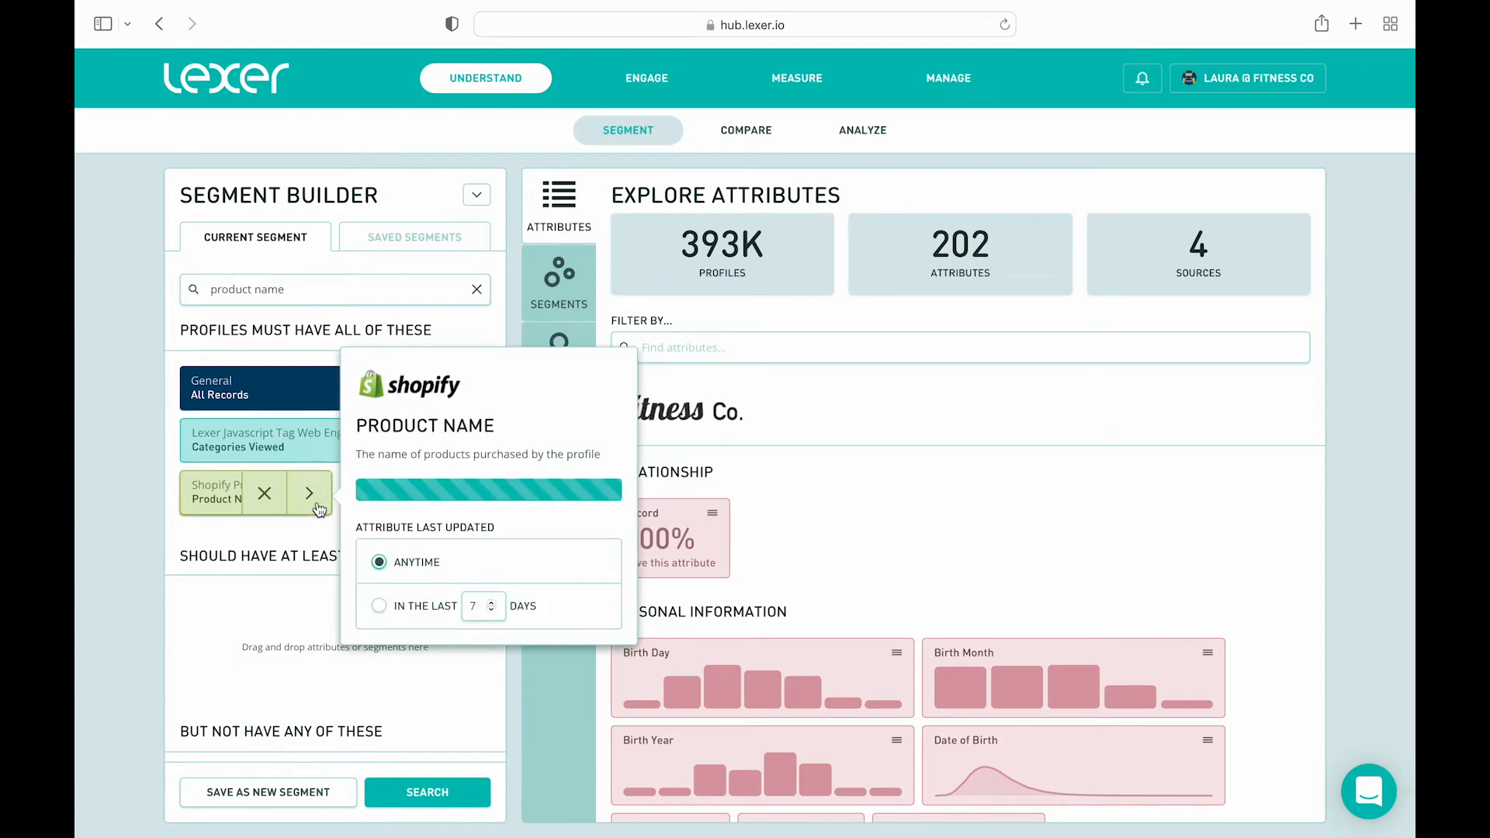
pyautogui.click(311, 525)
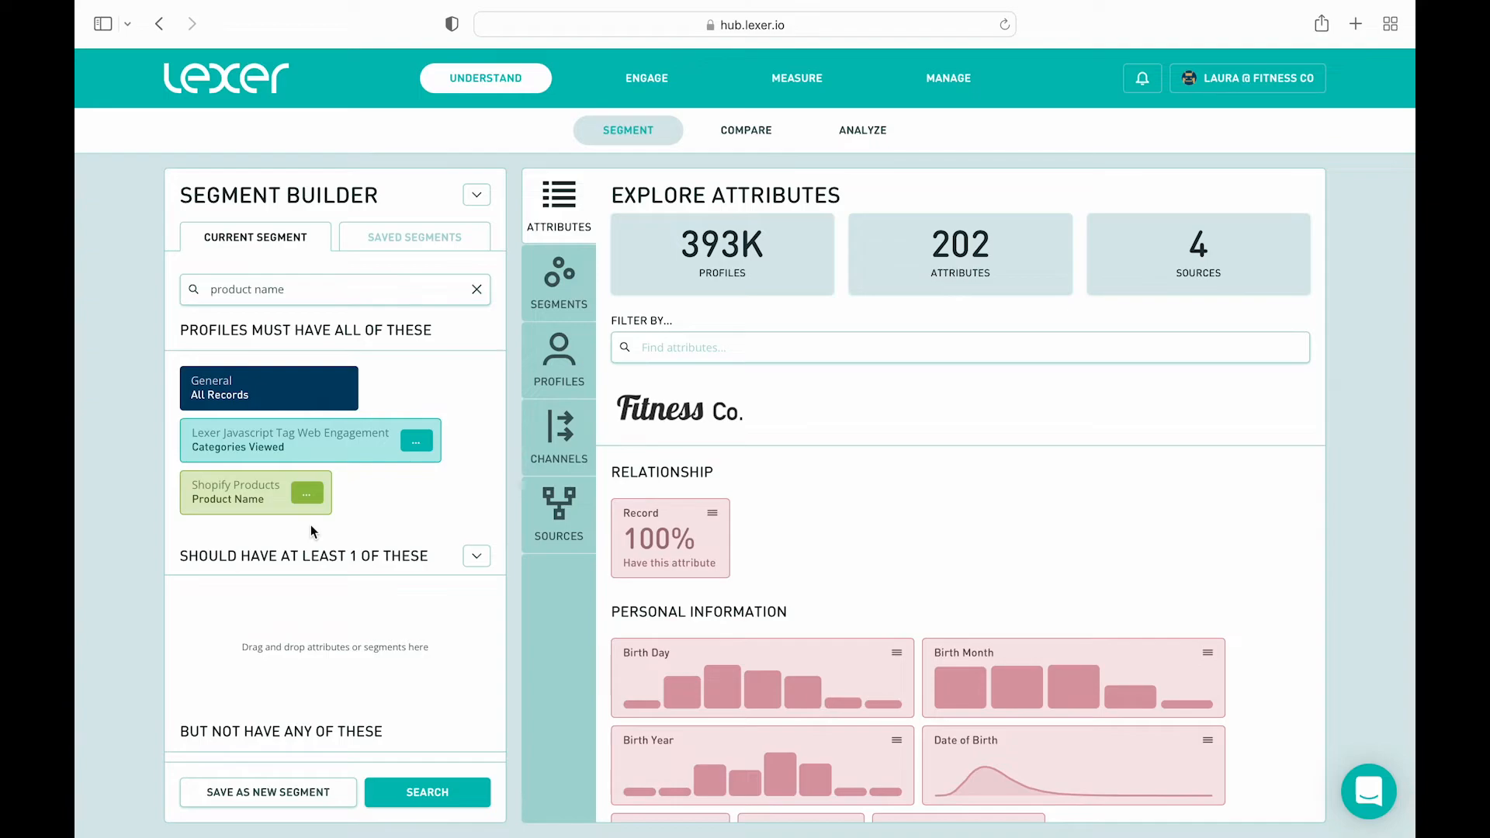
# Move the Shopify Product Name condition into the group of attributes profiles must not have
pyautogui.scroll(-3, 311, 525)
pyautogui.moveTo(212, 365)
pyautogui.moveTo(212, 364); pyautogui.dragTo(209, 668)
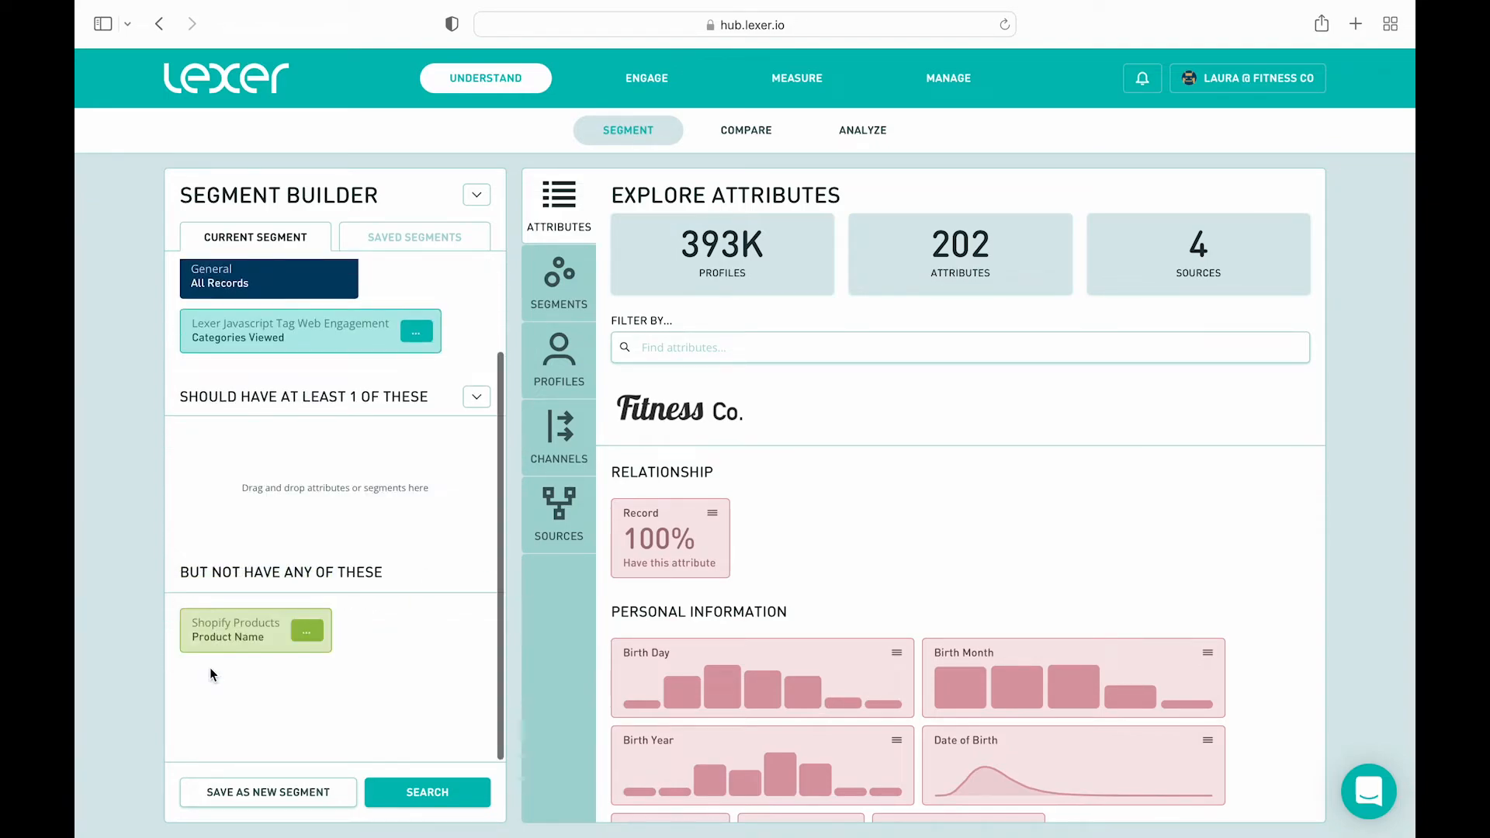
pyautogui.scroll(1, 417, 517)
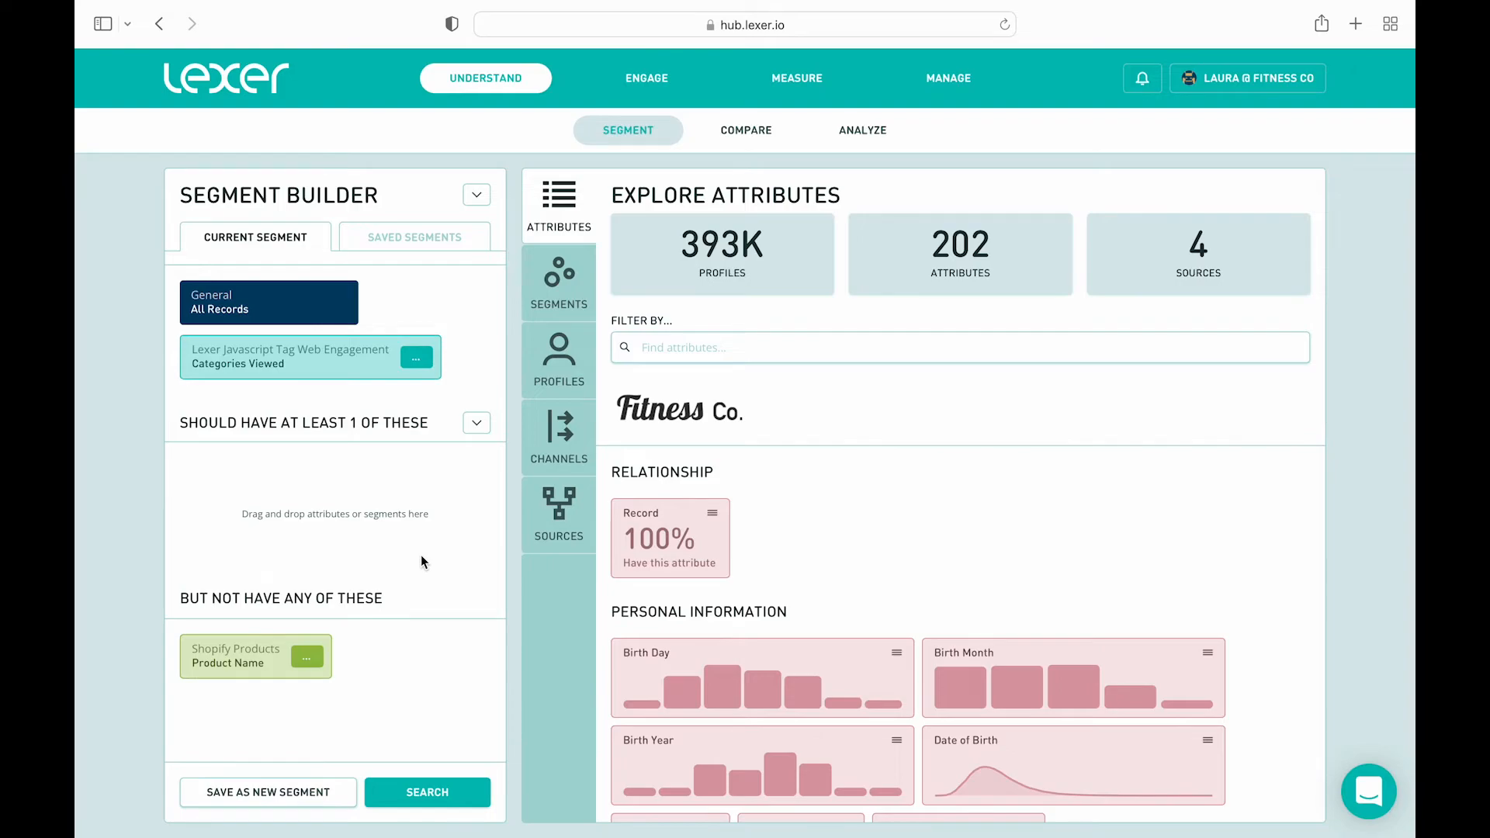
pyautogui.scroll(2, 421, 556)
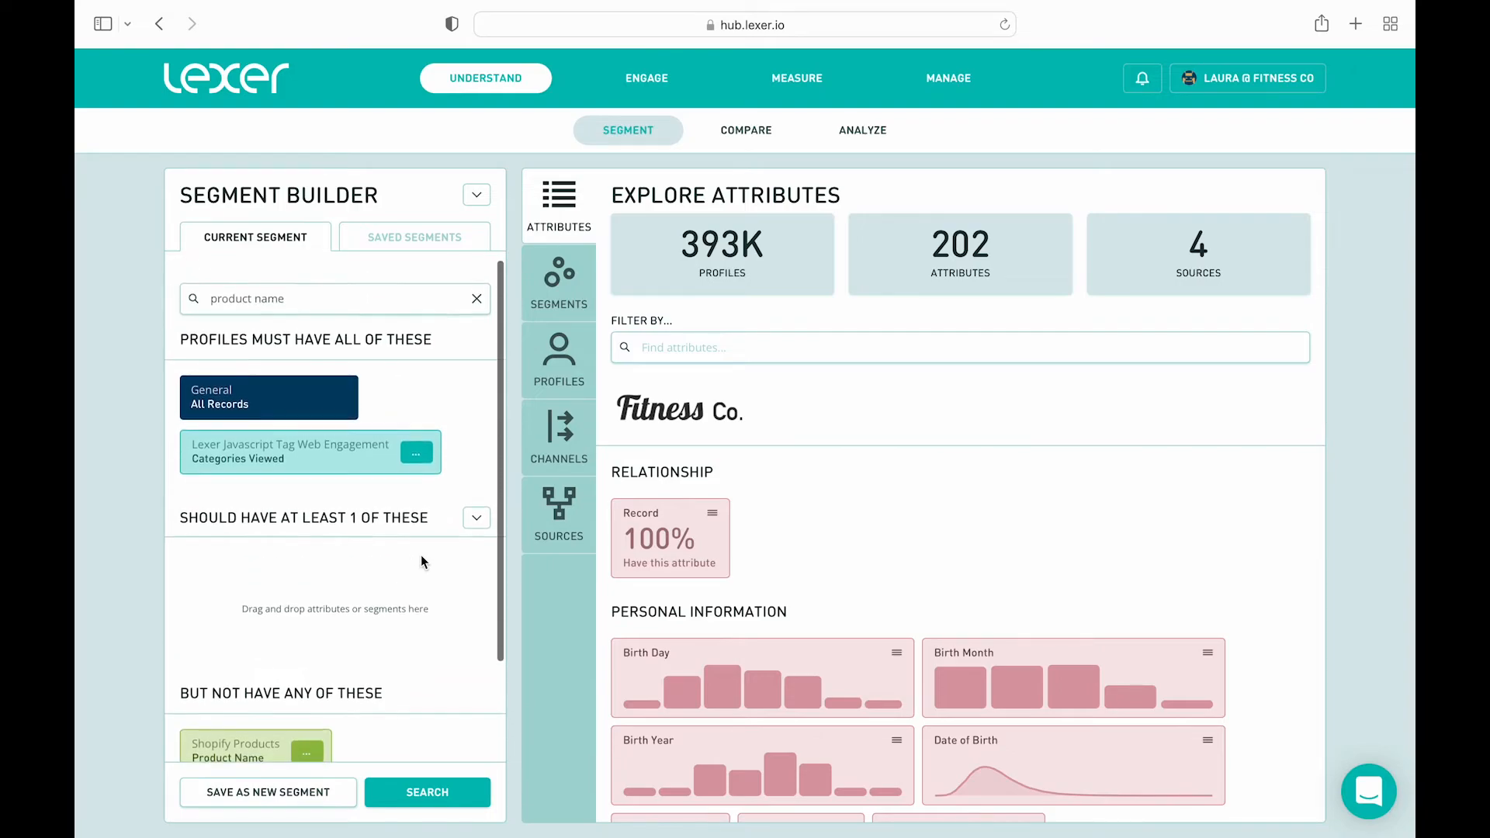
# Clear the Categories Viewed and Product Name conditions and rerun the segment search
pyautogui.click(487, 203)
pyautogui.click(461, 225)
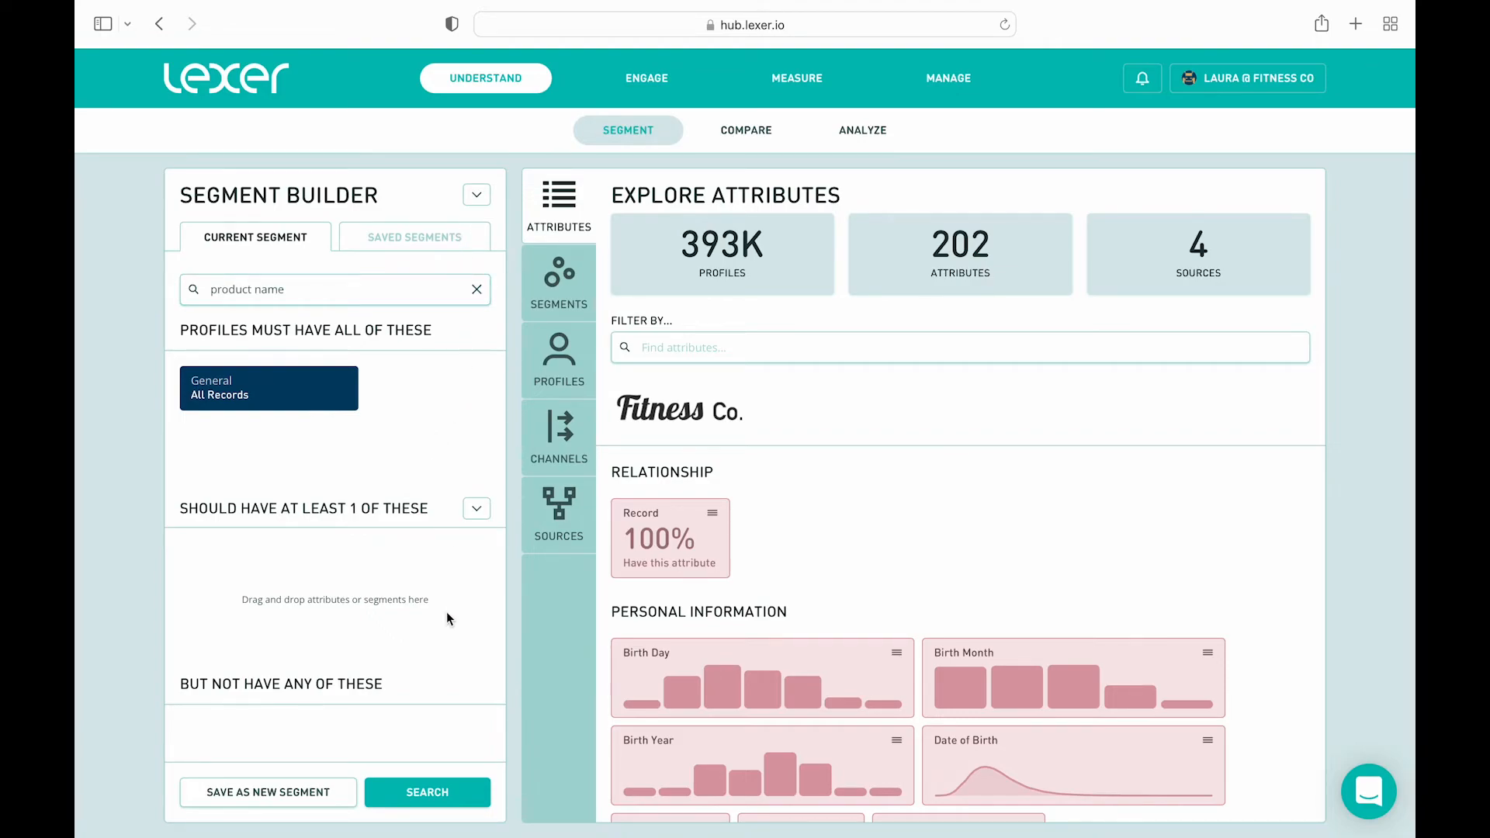
pyautogui.click(444, 809)
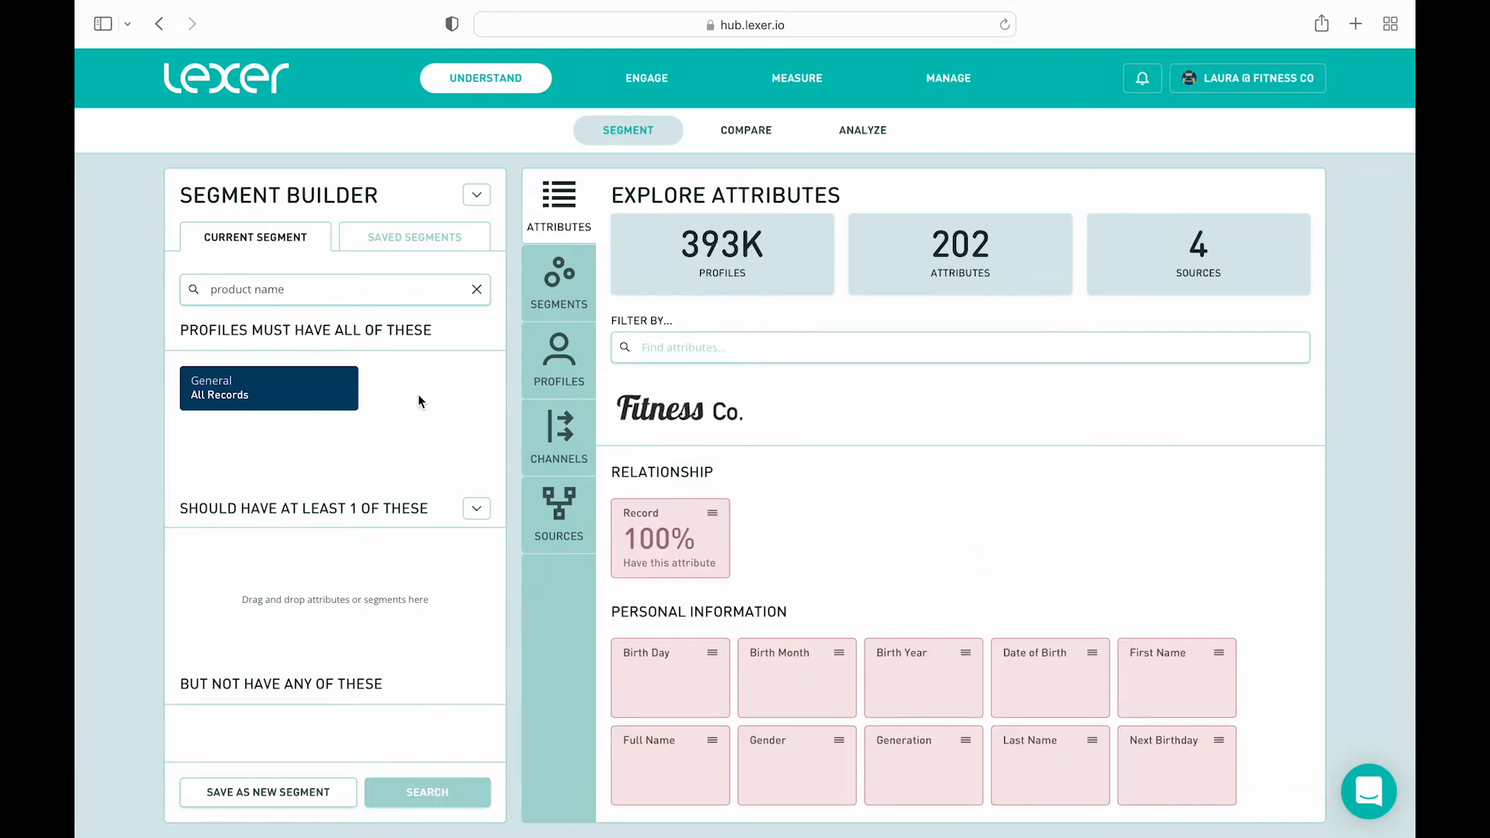
# Search for "very high" and require the Lifetime Value segment "Very high value (Top 25%)"
pyautogui.click(275, 287)
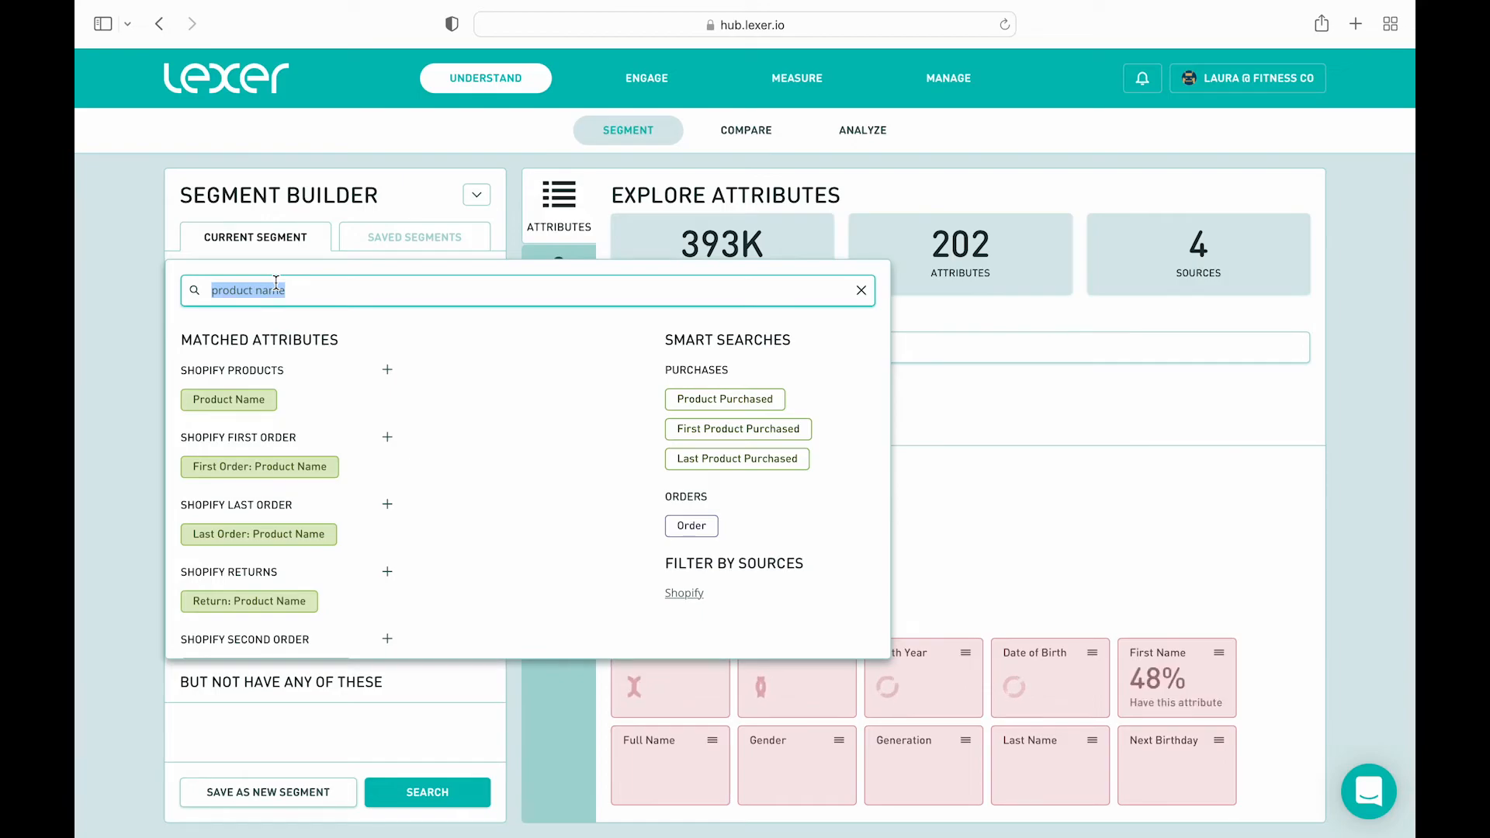
pyautogui.press('BackSpace')
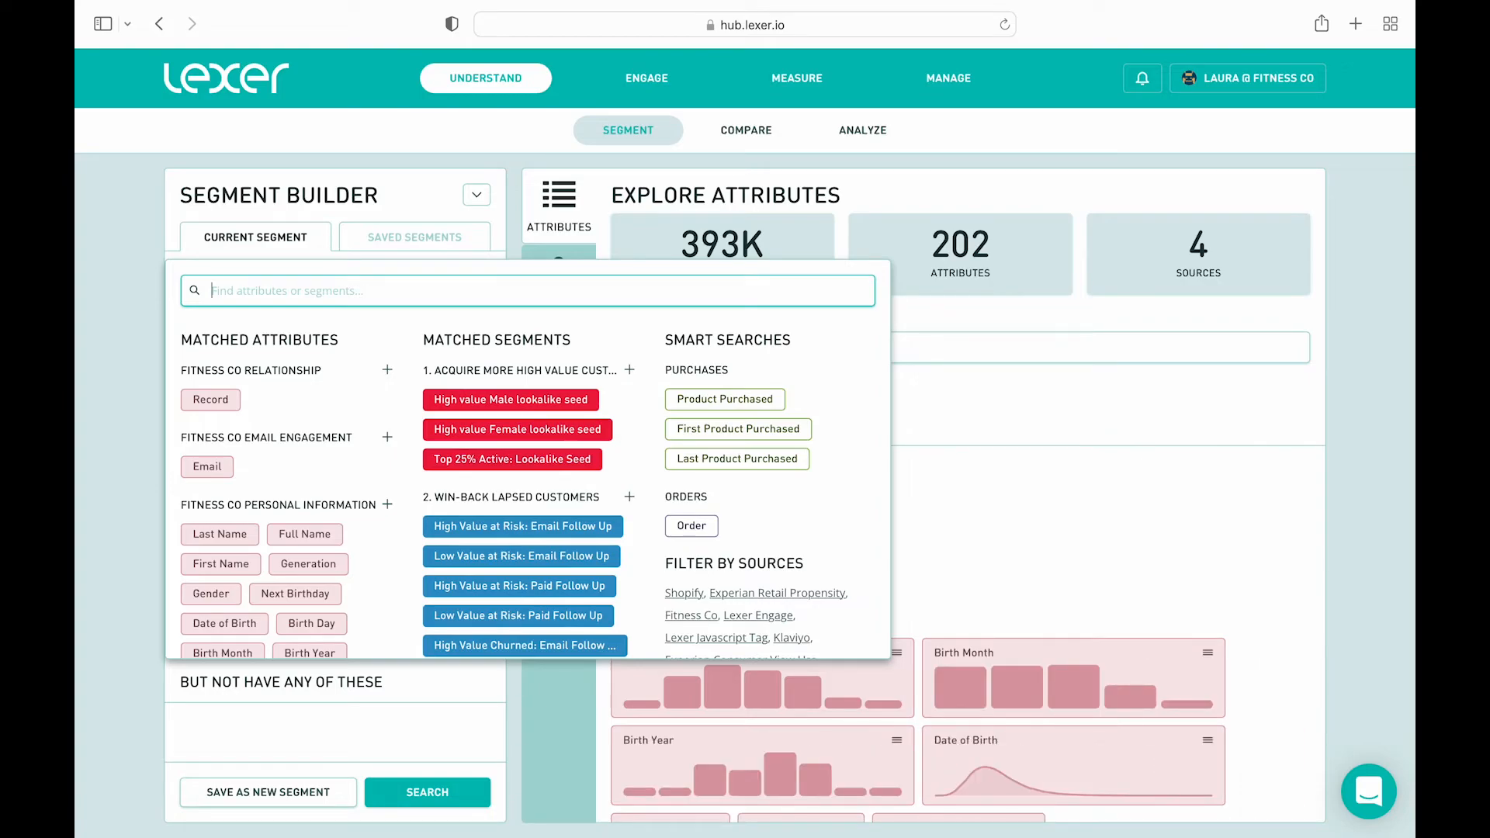
pyautogui.write('very high')
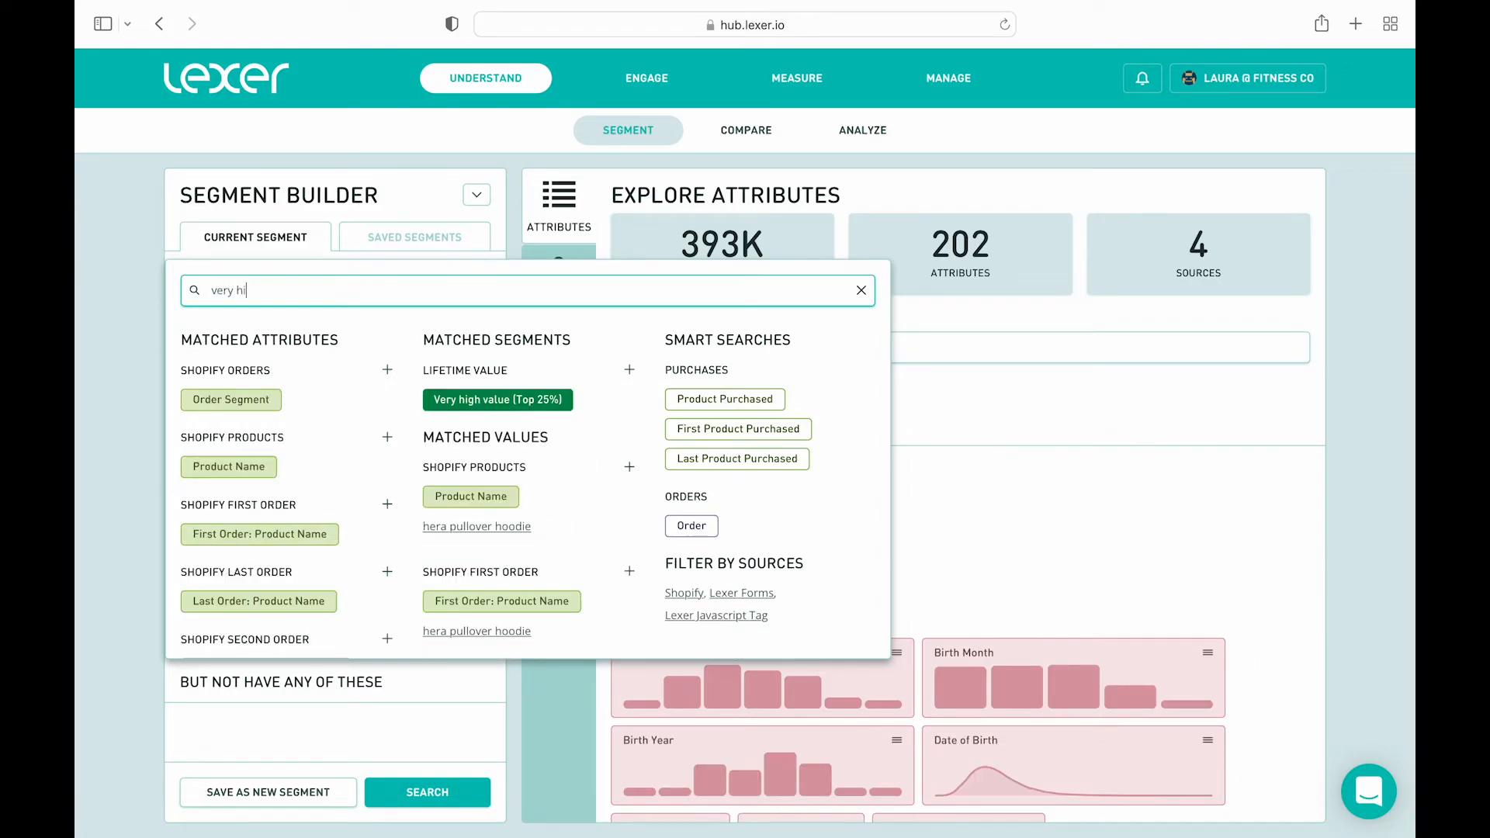
pyautogui.click(479, 400)
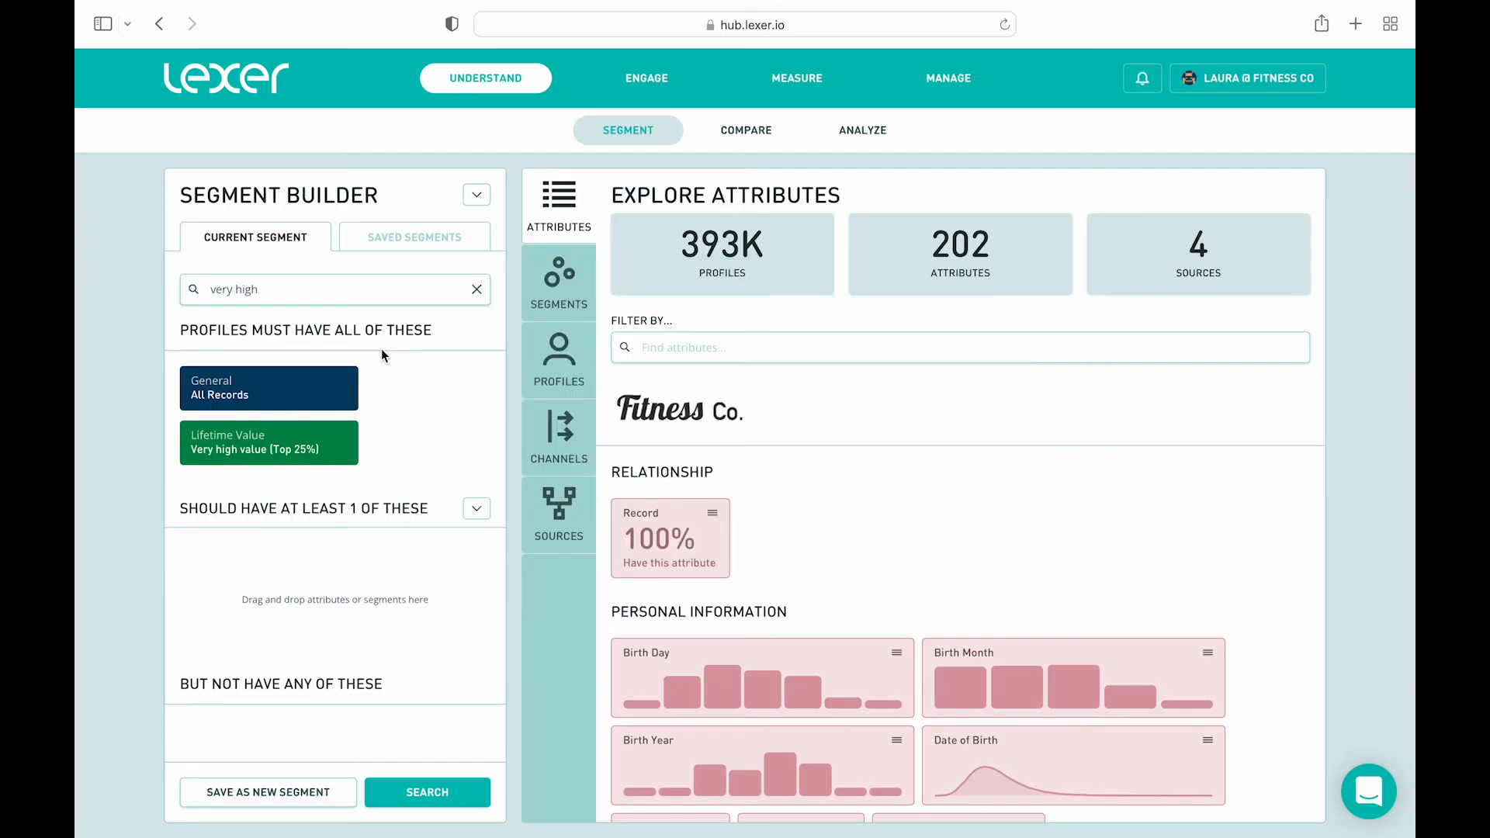
# Require the Fitness Co Location attribute City as well and view its value options, leaving them unset
pyautogui.tripleClick(248, 290)
pyautogui.write('city')
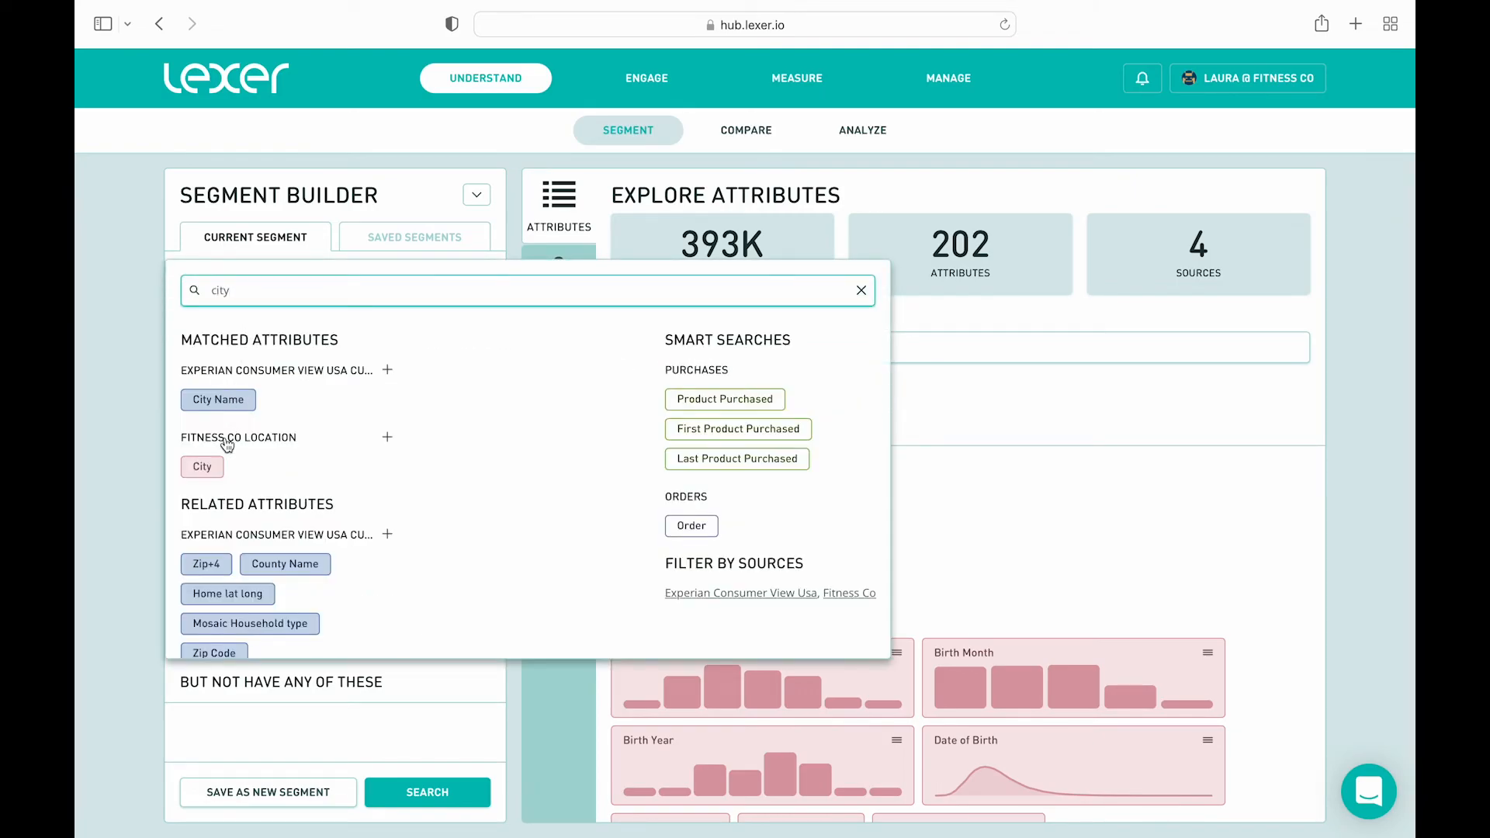
pyautogui.click(217, 468)
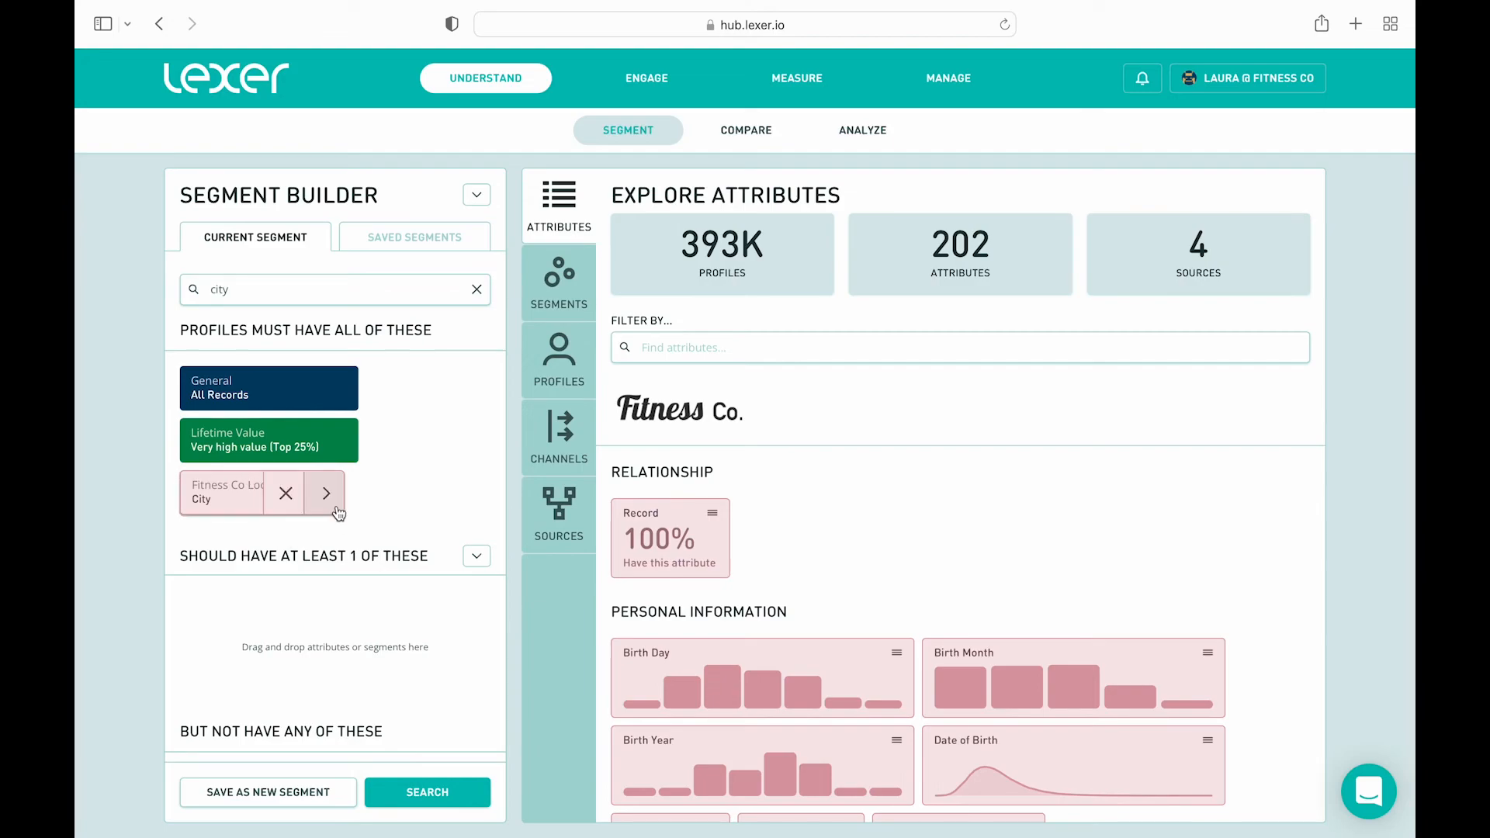
pyautogui.click(336, 507)
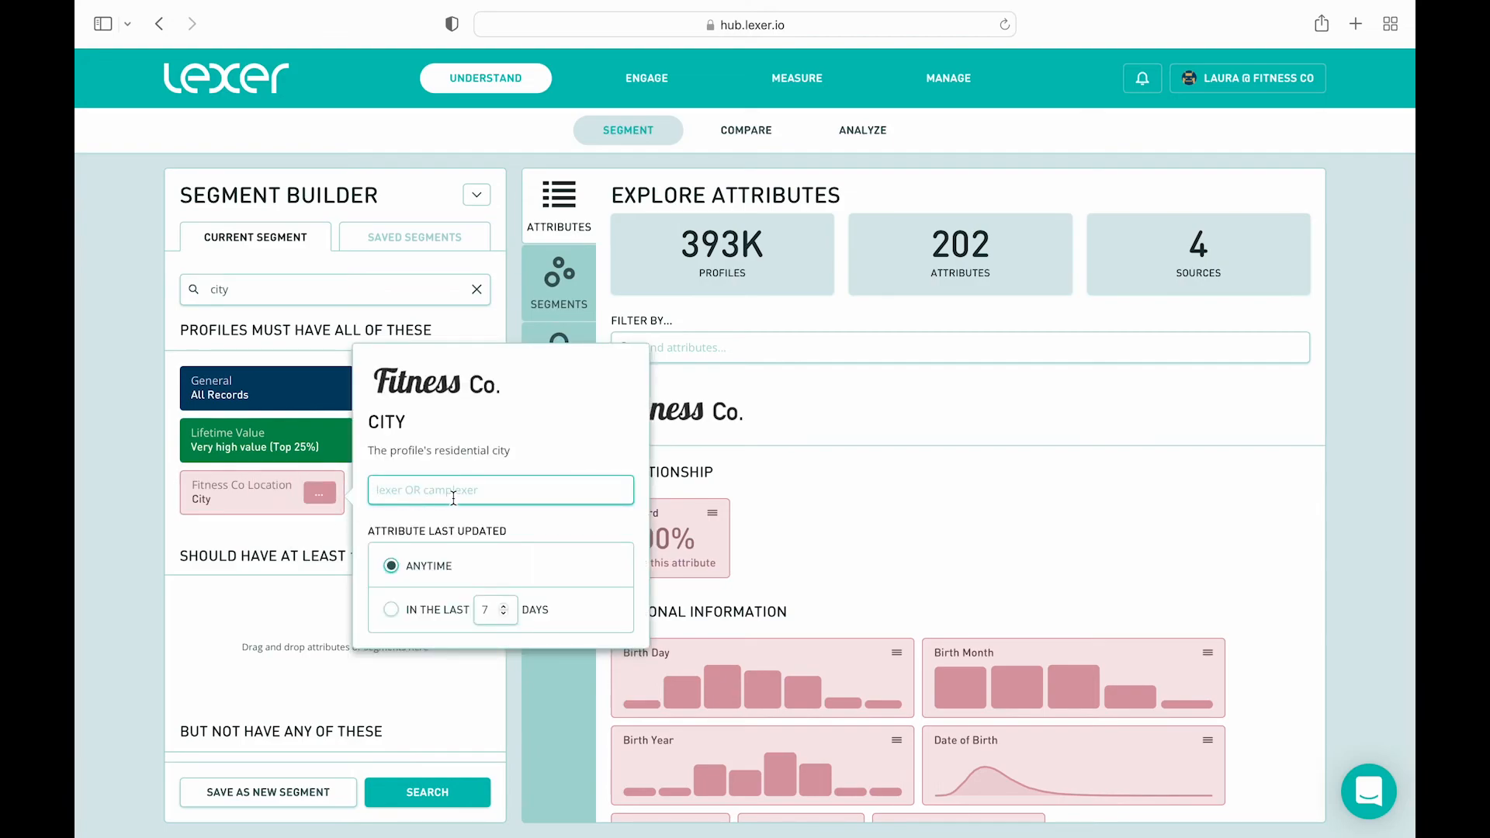
pyautogui.click(338, 534)
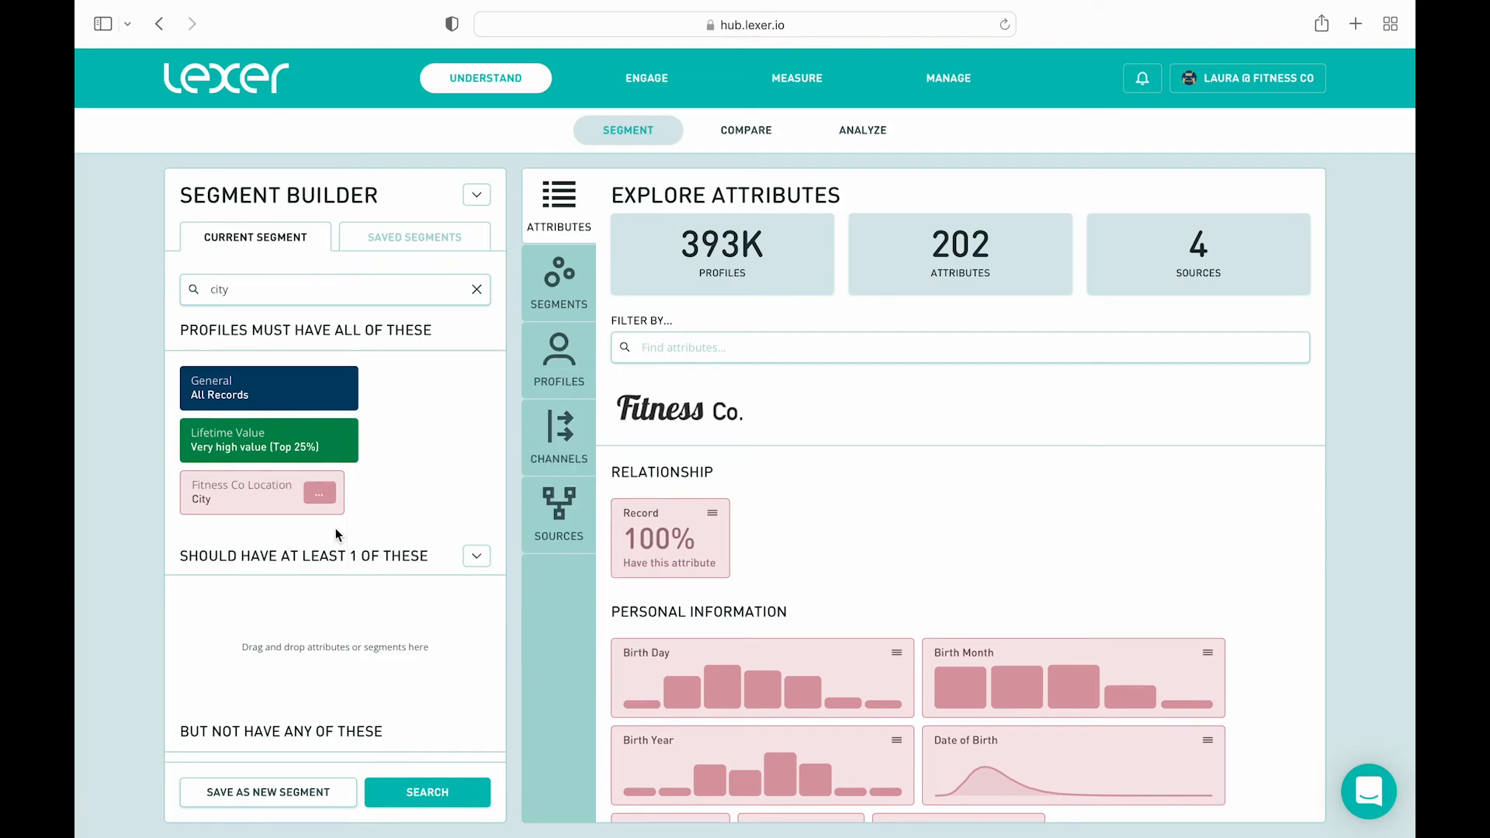